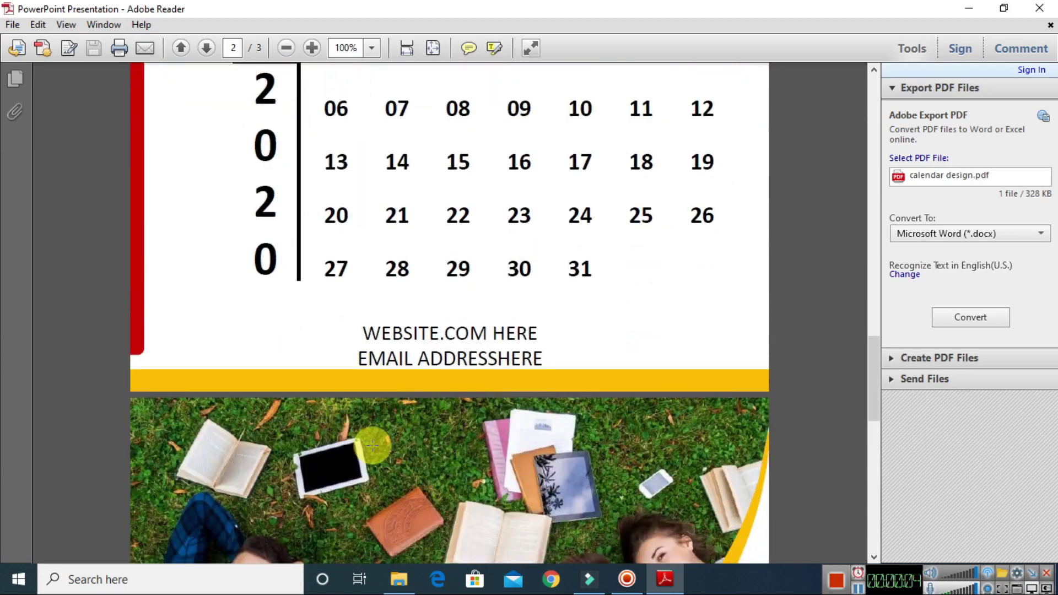
Delete both the title and subtitle placeholders from the first slide.
scroll(492, 401, "up", 10)
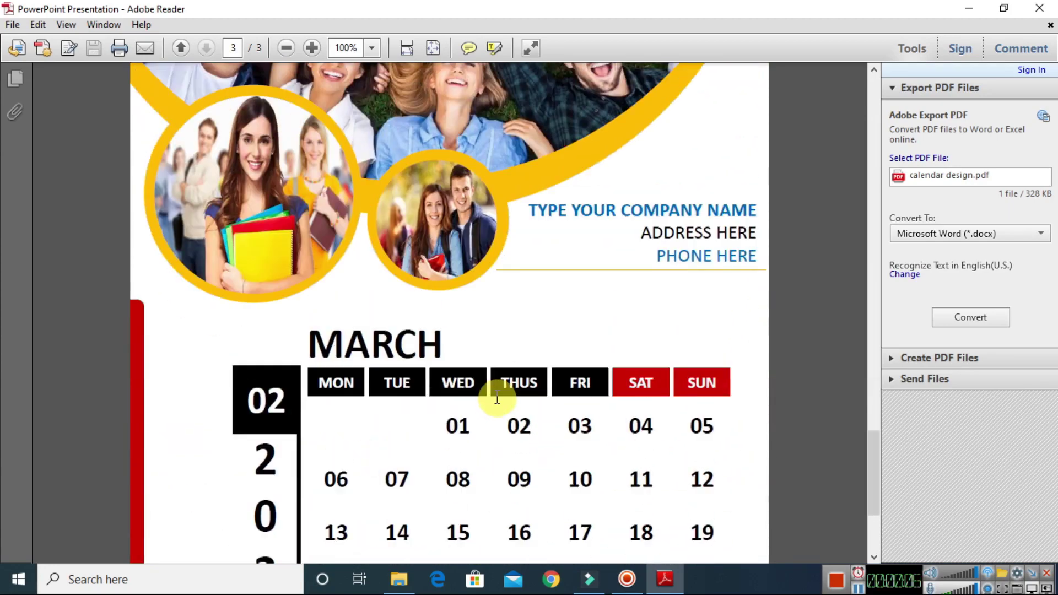
scroll(496, 397, "up", 12)
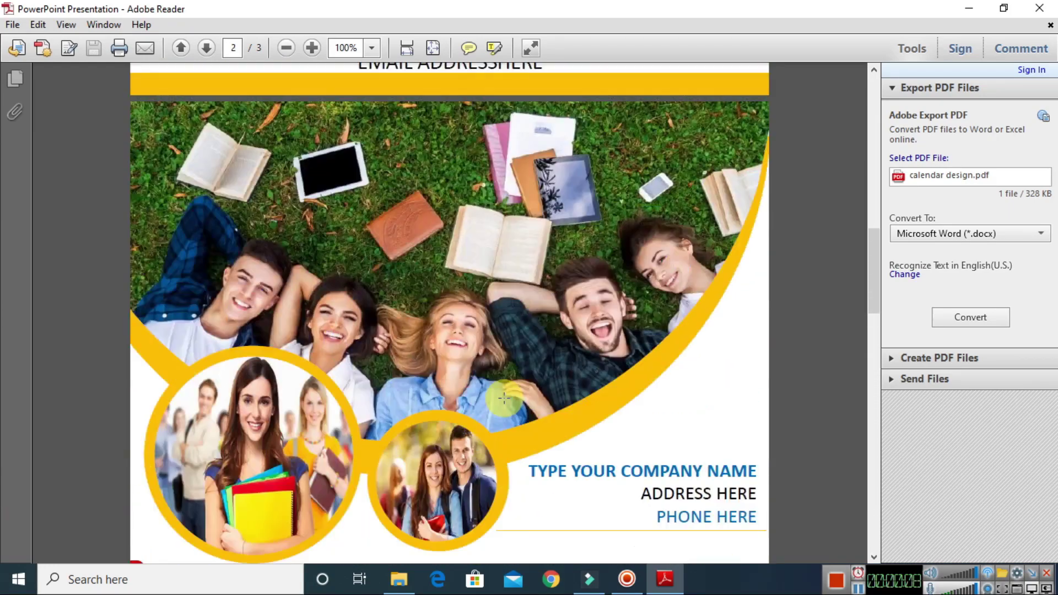
scroll(504, 402, "down", 8)
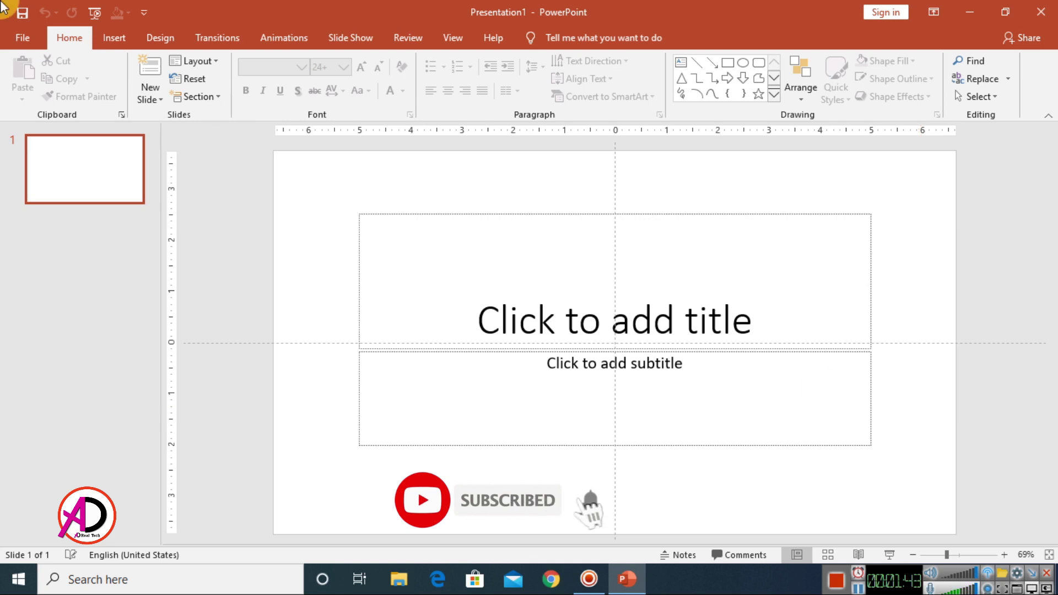
mouse_move(312, 181)
left_mouse_down()
mouse_move(863, 447)
mouse_move(923, 501)
left_mouse_up()
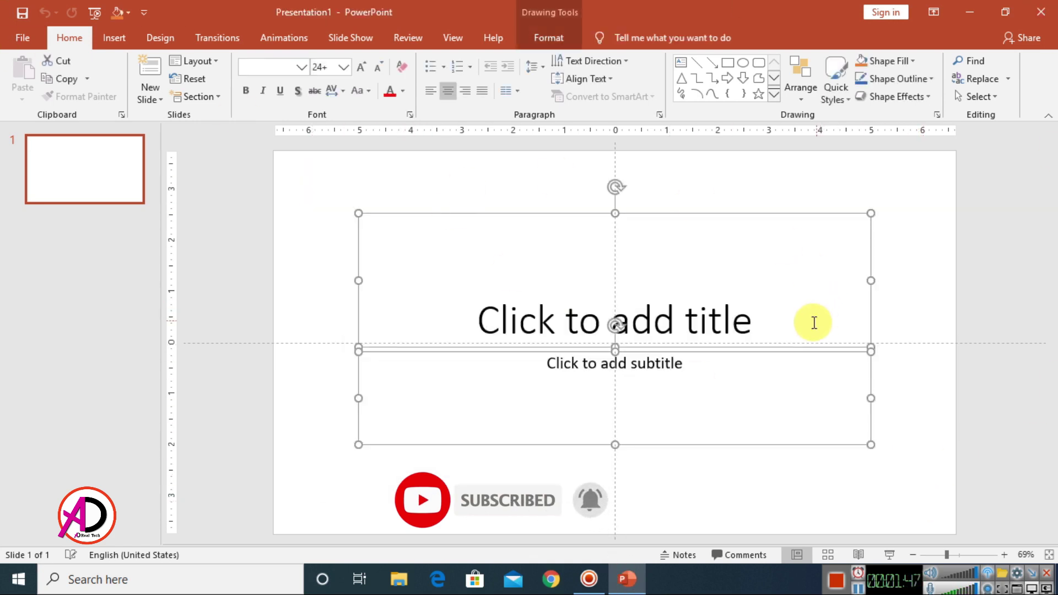
key("Delete")
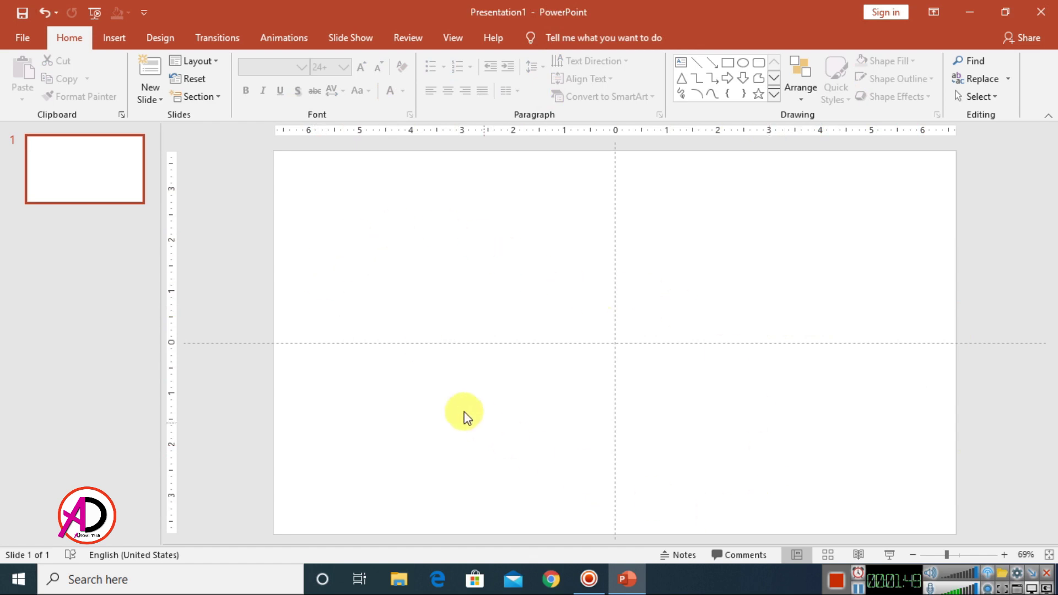
Set a custom A4 Paper slide size in portrait orientation, maximizing content.
left_click(165, 41)
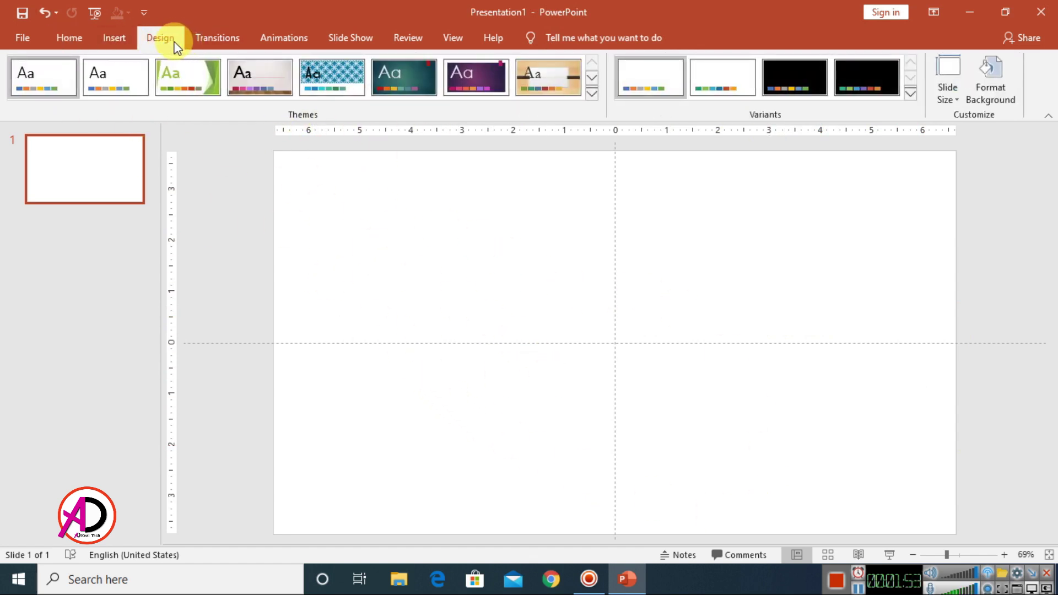
left_click(943, 91)
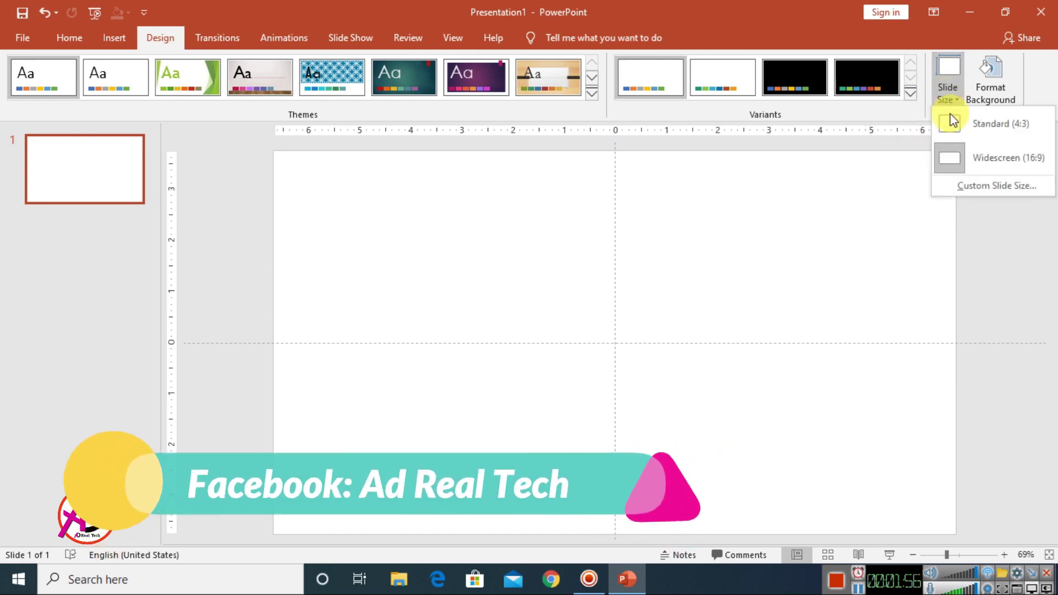
left_click(988, 186)
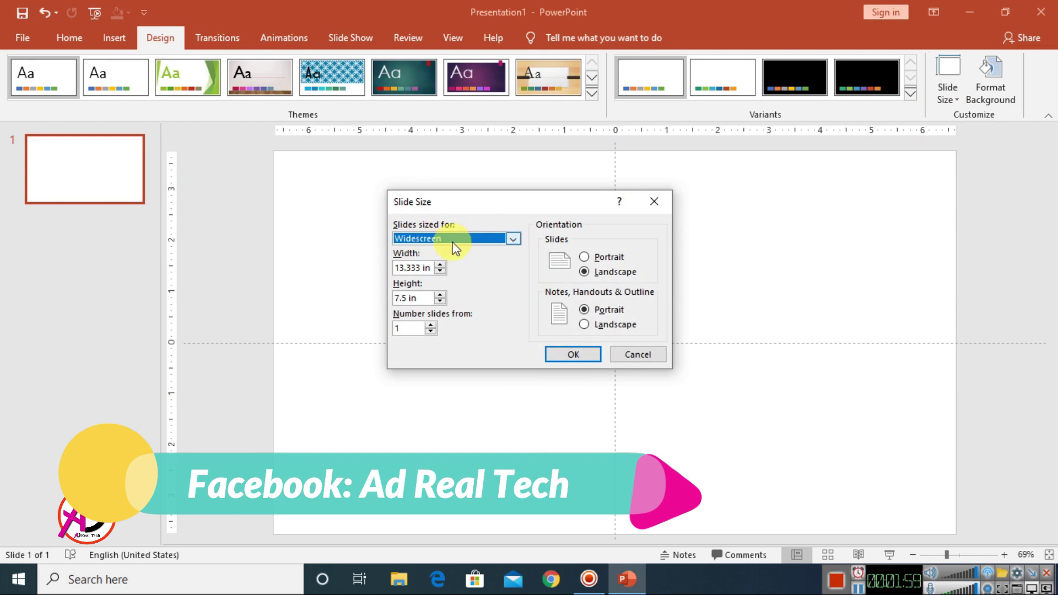
left_click(480, 238)
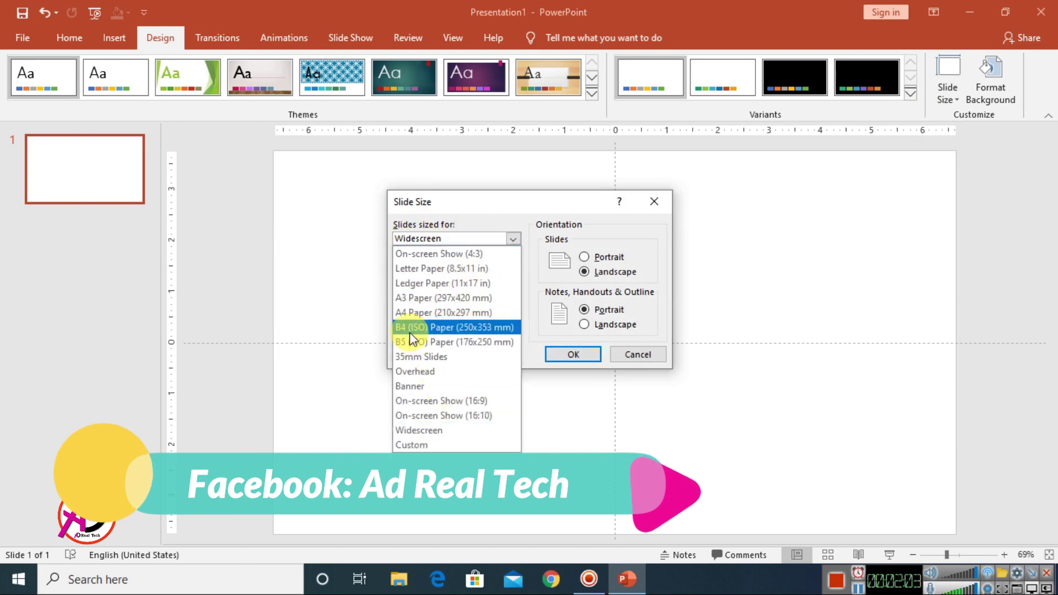
left_click(468, 313)
left_click(609, 258)
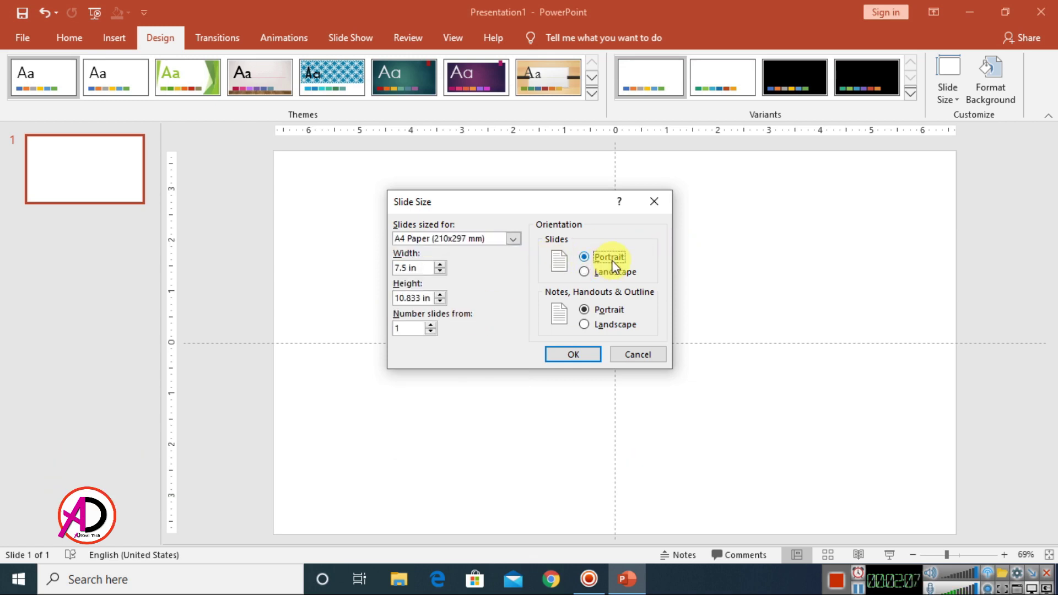
left_click(584, 355)
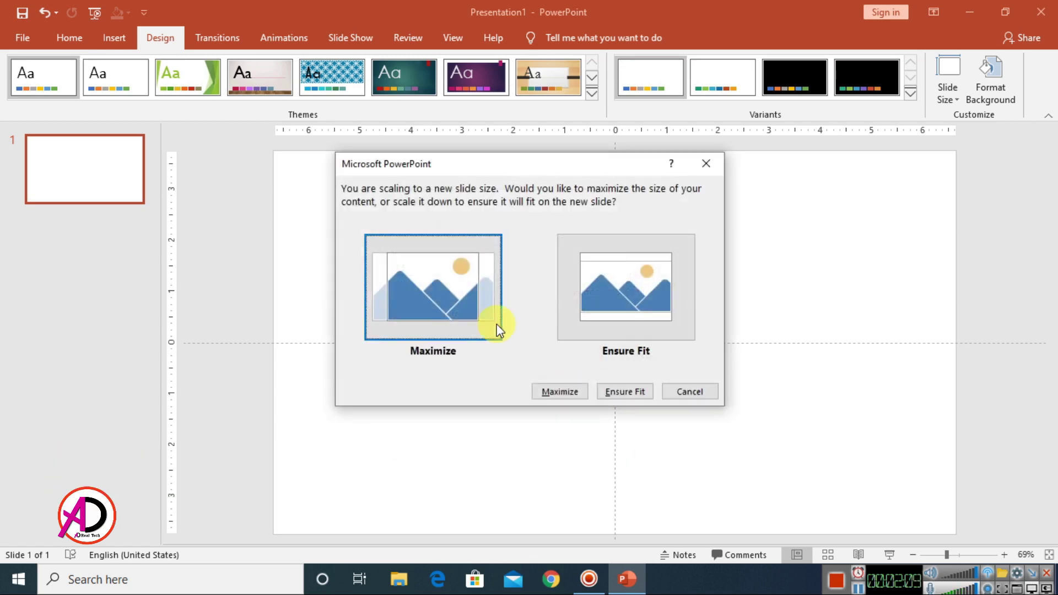
left_click(561, 392)
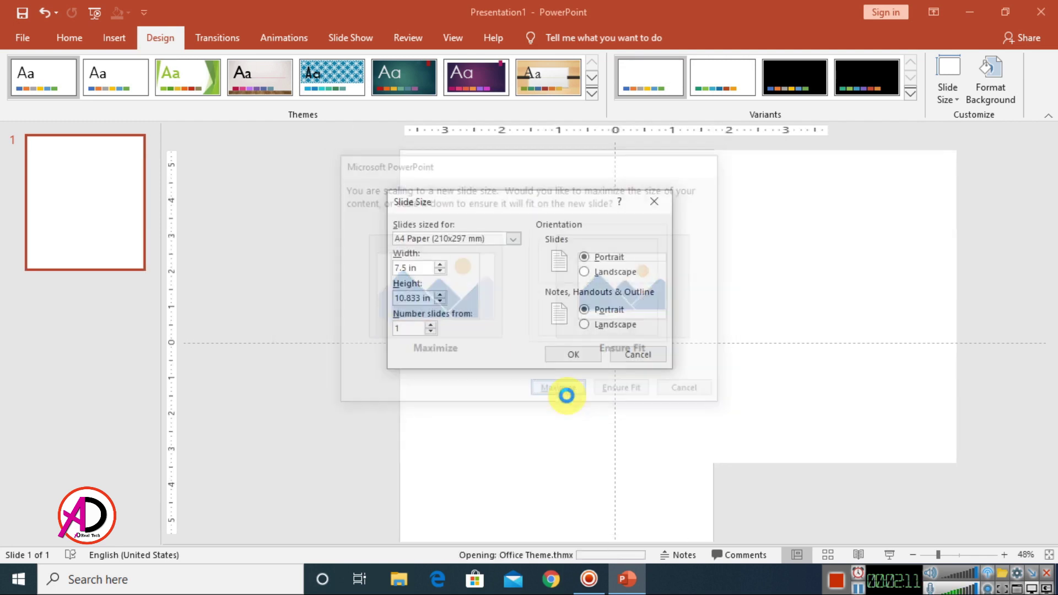
scroll(641, 405, "down", 4, "ctrl")
scroll(647, 417, "up", 4, "ctrl")
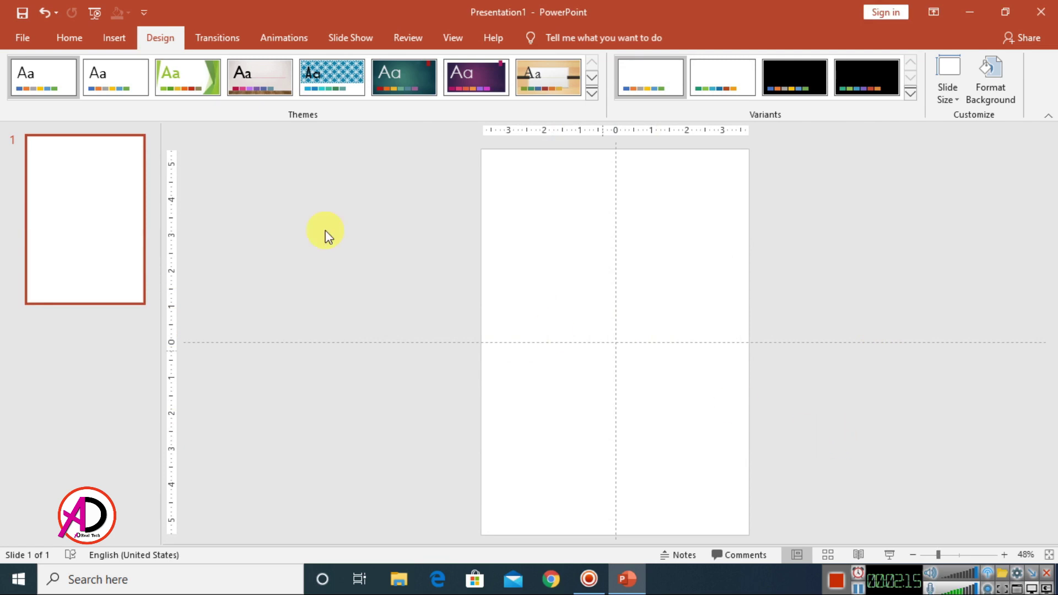
Draw a blue circle, move it over the slide's top edge and enlarge it to 8.5 inches.
left_click(114, 38)
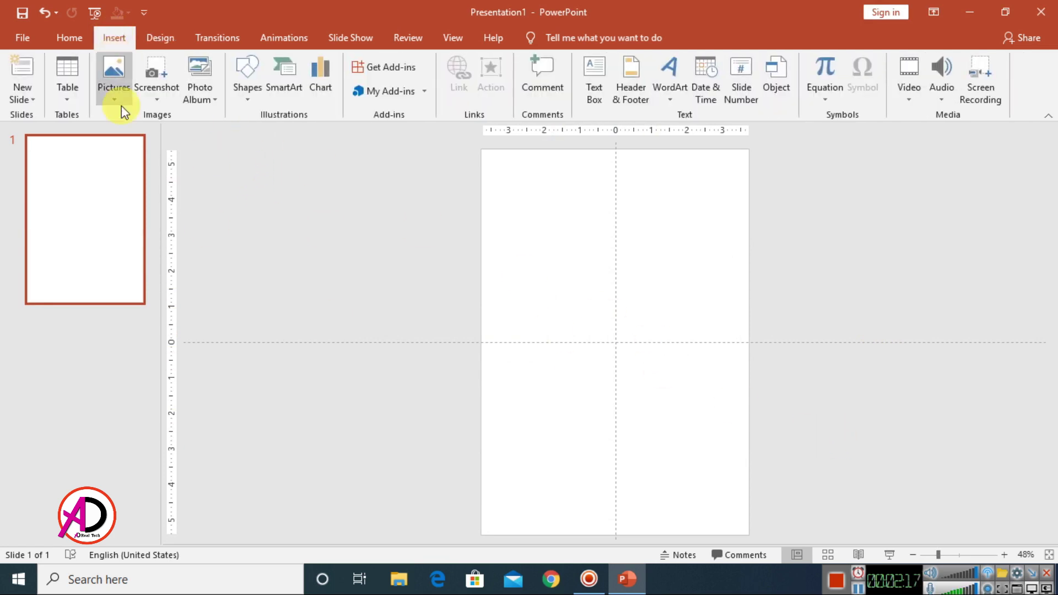
left_click(247, 94)
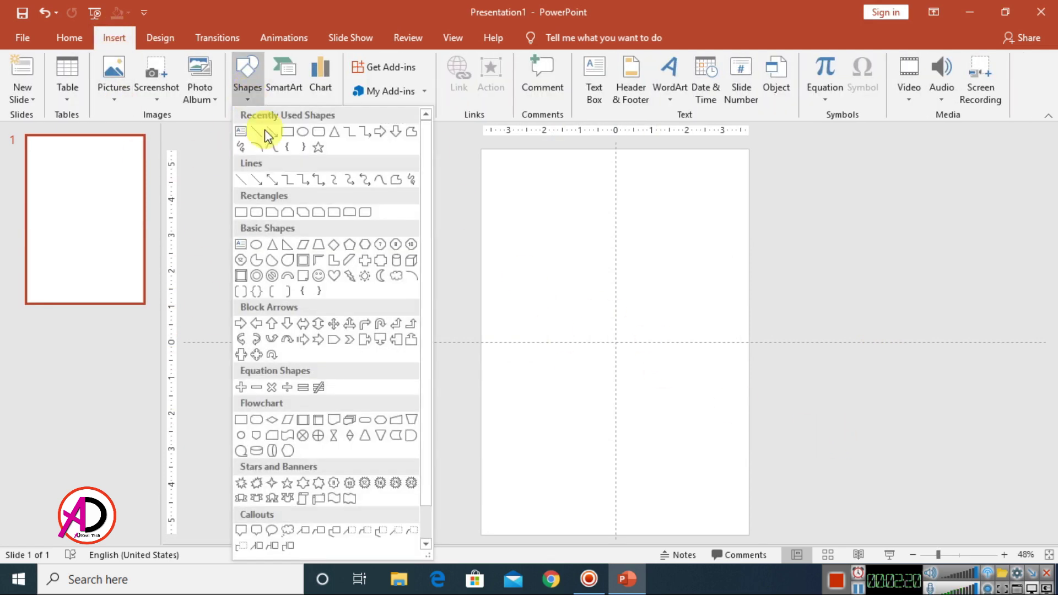
left_click(301, 136)
scroll(595, 329, "down", 2, "ctrl")
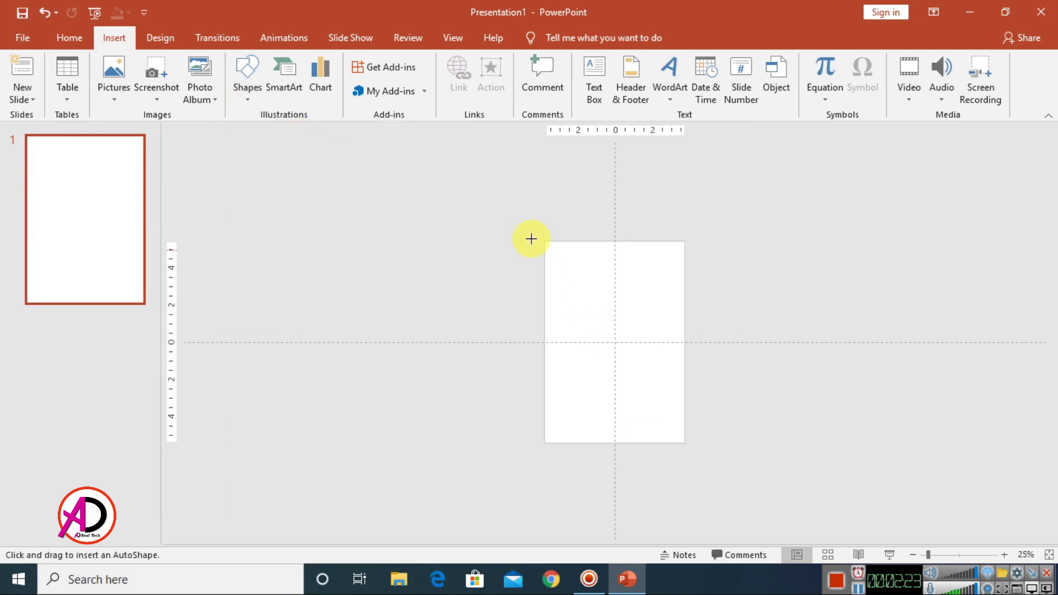
left_click_drag(538, 225, 683, 357)
left_click_drag(637, 300, 630, 245)
left_click_drag(674, 325, 683, 315)
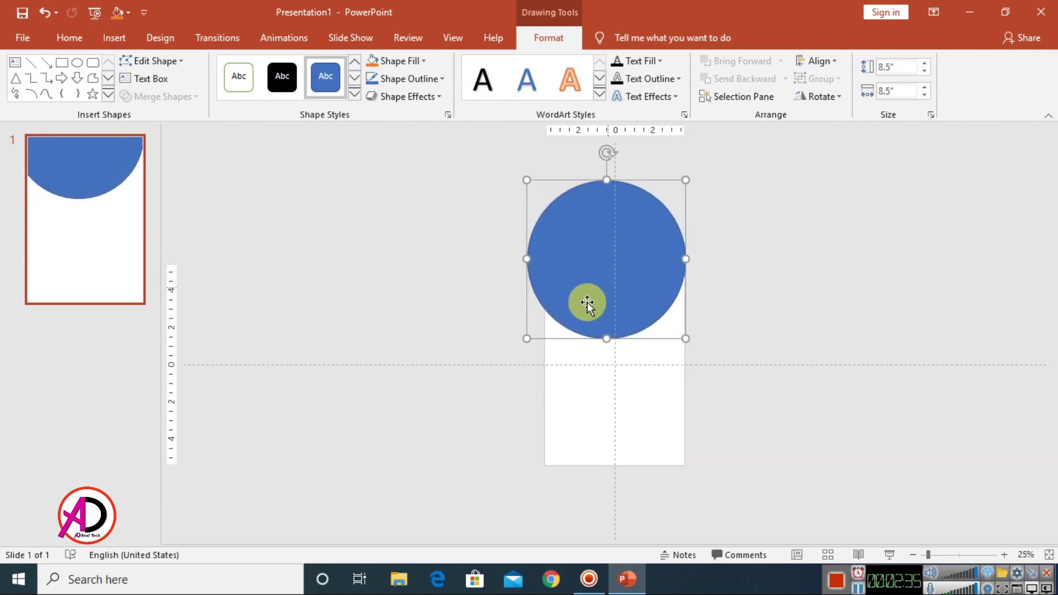
Draw a tall rectangle on the circle's left and a wide one over its top half.
left_click(62, 62)
left_click_drag(476, 149, 546, 370)
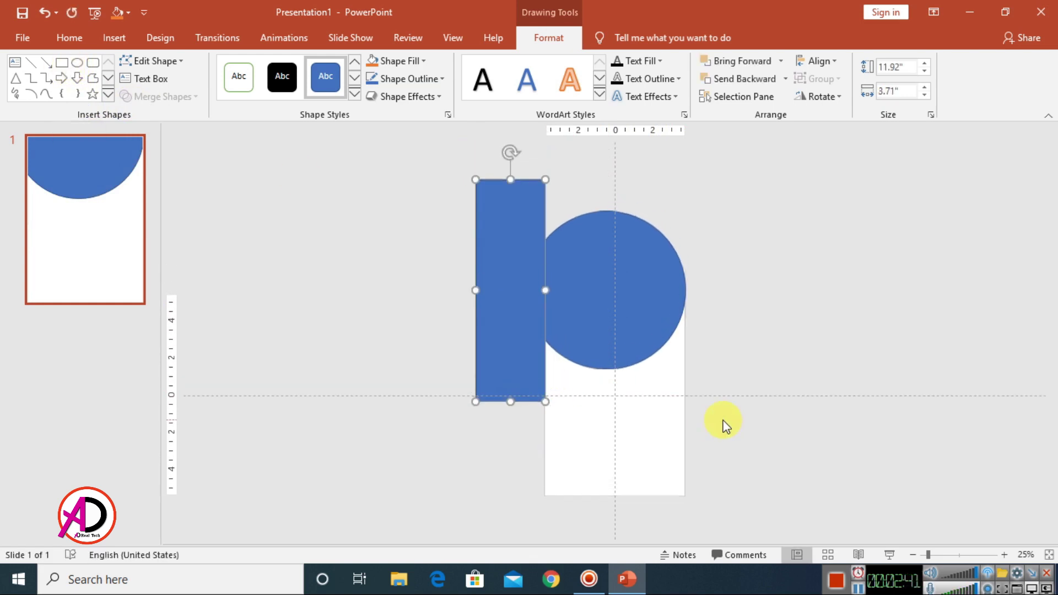
left_click(62, 65)
mouse_move(429, 162)
left_mouse_down()
mouse_move(683, 241)
mouse_move(720, 260)
mouse_move(724, 294)
left_mouse_up()
left_click(976, 439)
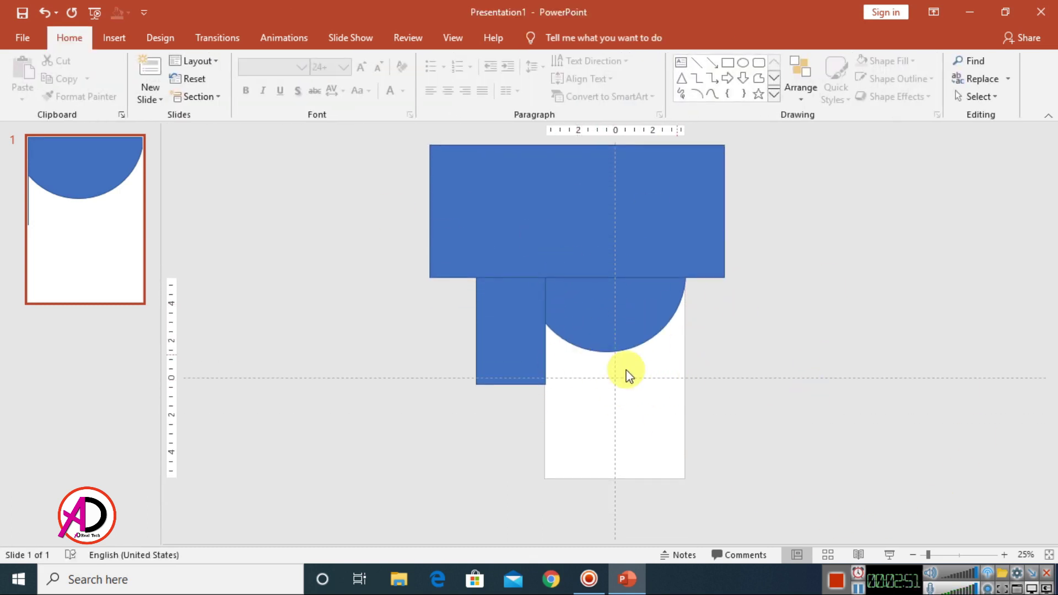
Merge Shapes > Subtract the two rectangles from the circle, leaving a 4 x 7.53 inch half-circle.
left_click(602, 336)
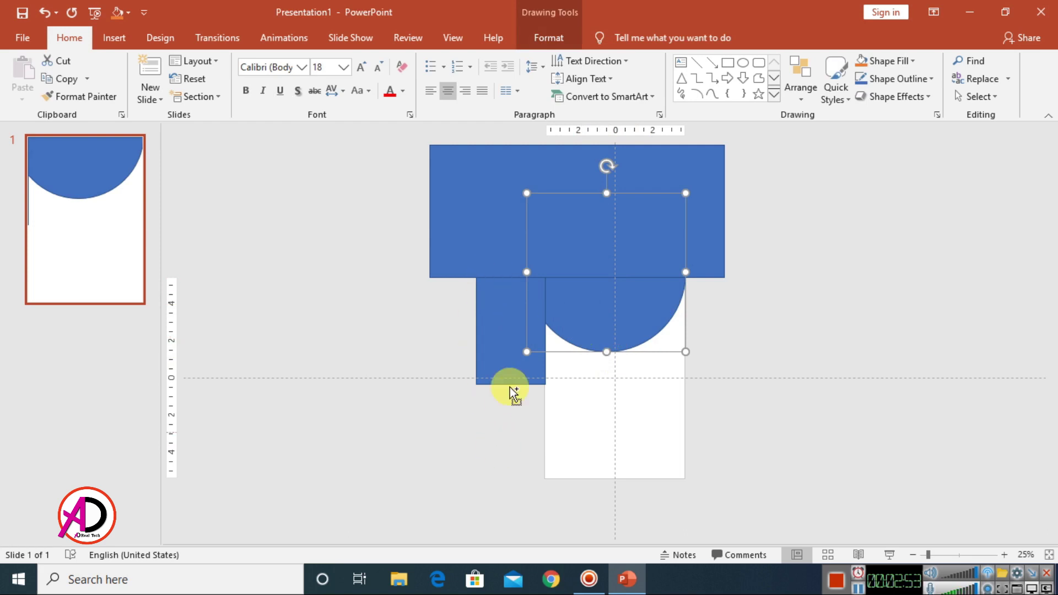
left_click(498, 375, "shift")
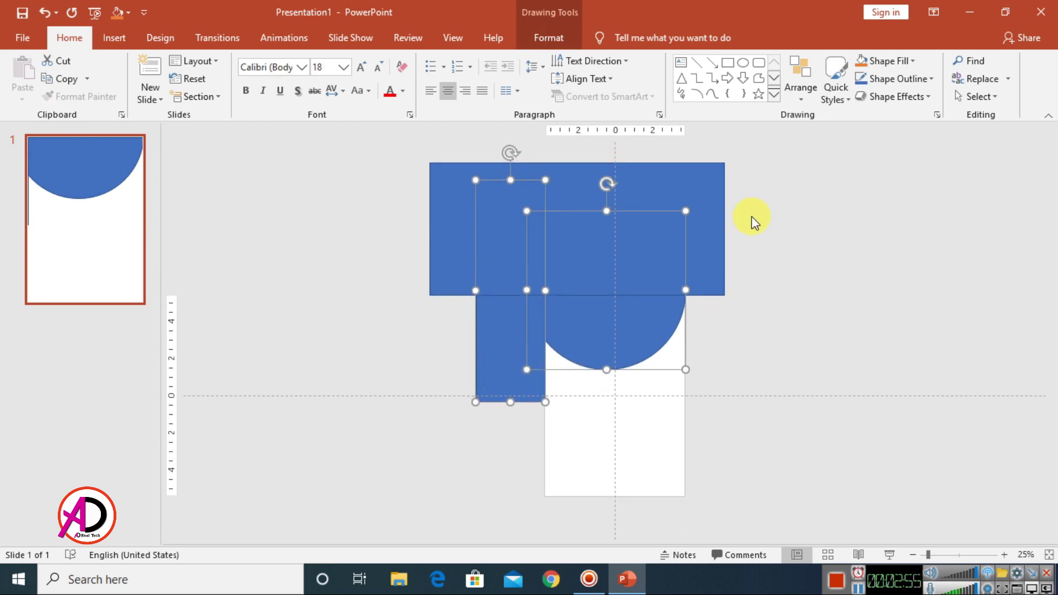
left_click(713, 193, "shift")
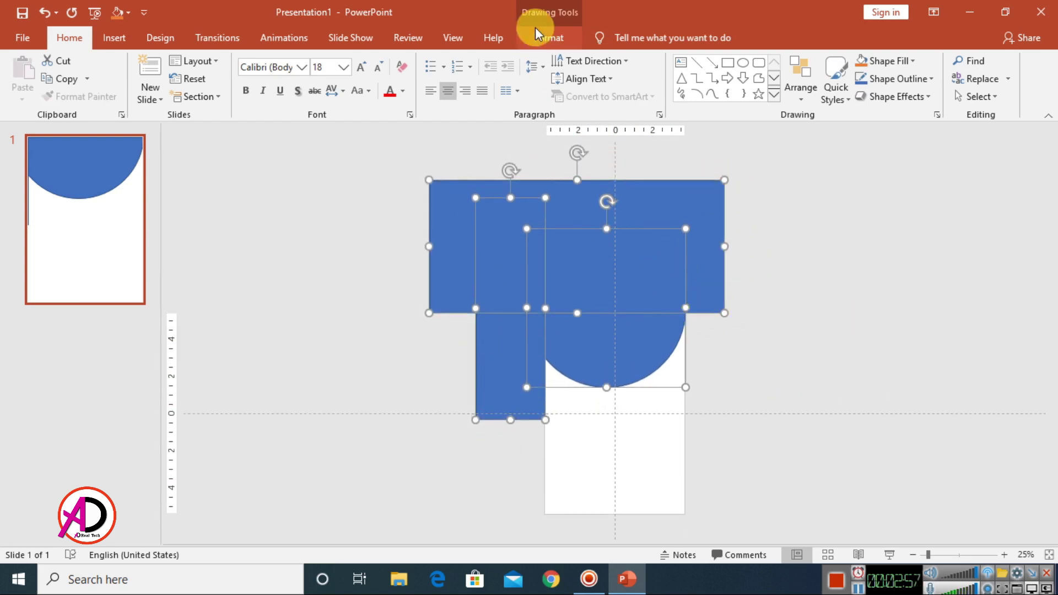
left_click(551, 39)
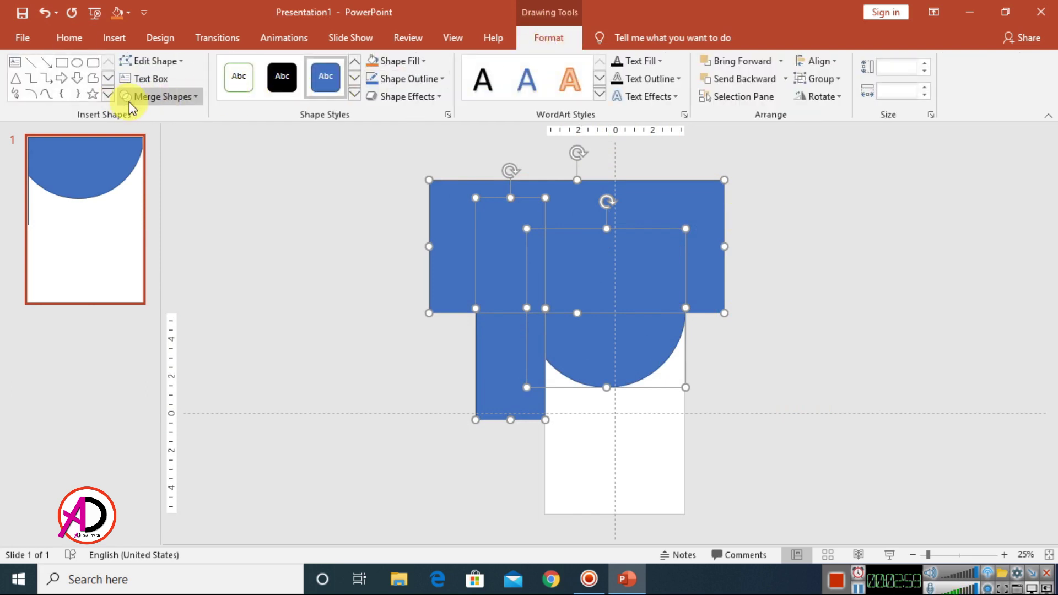
left_click(187, 101)
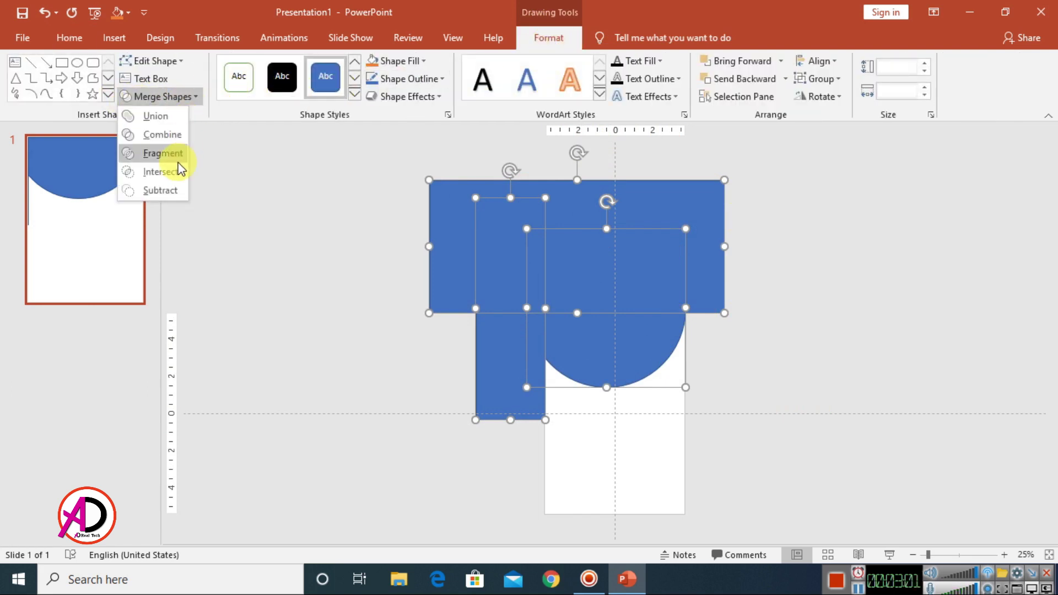
left_click(160, 190)
scroll(791, 328, "up", 3)
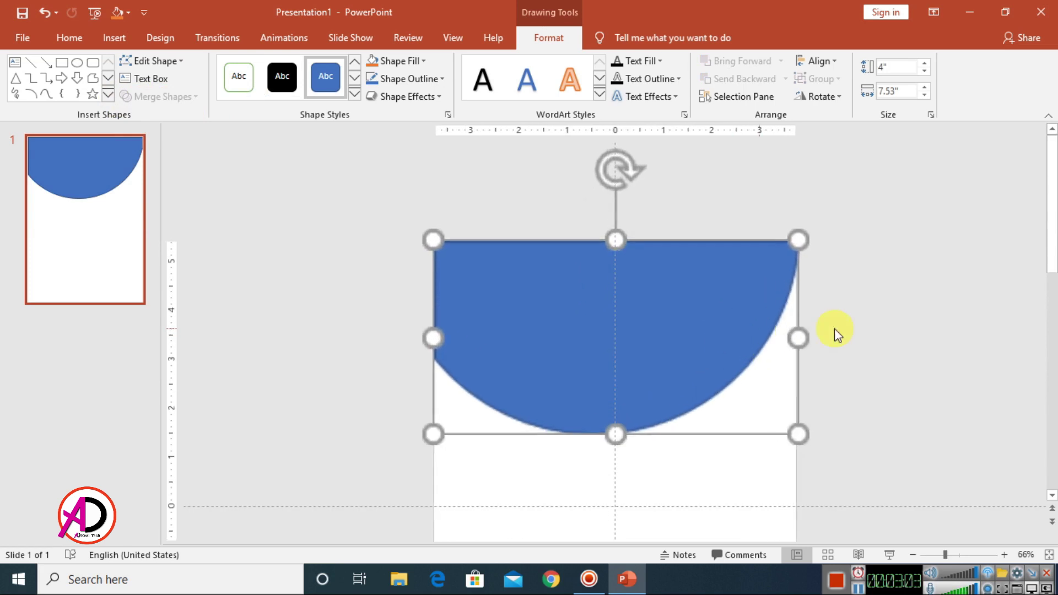
scroll(815, 347, "down", 3)
left_click(820, 352)
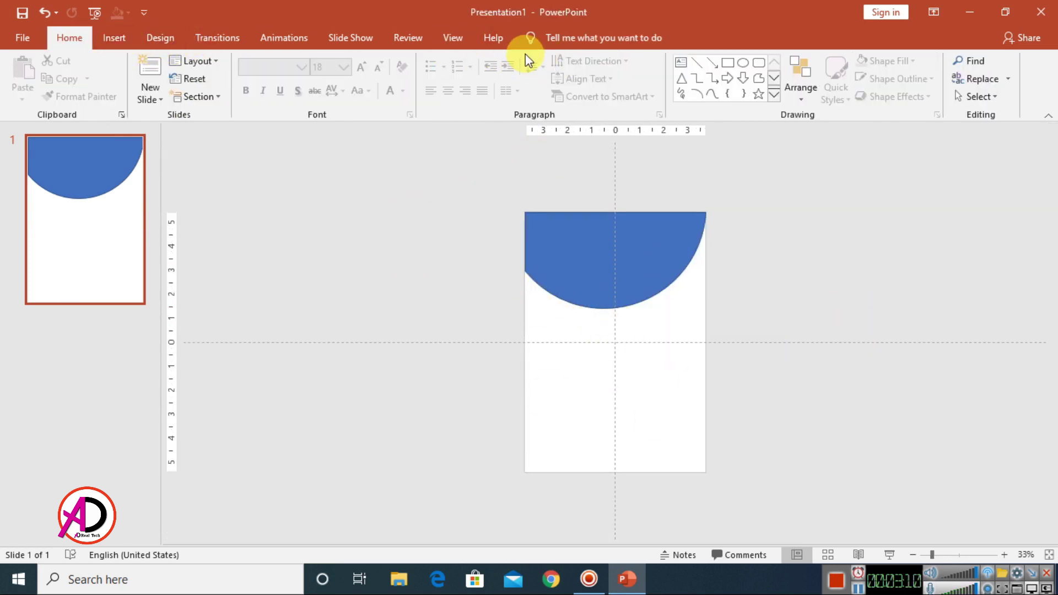
Set the blue half-circle's Shape Outline to No Outline.
left_click(630, 245)
left_click(548, 38)
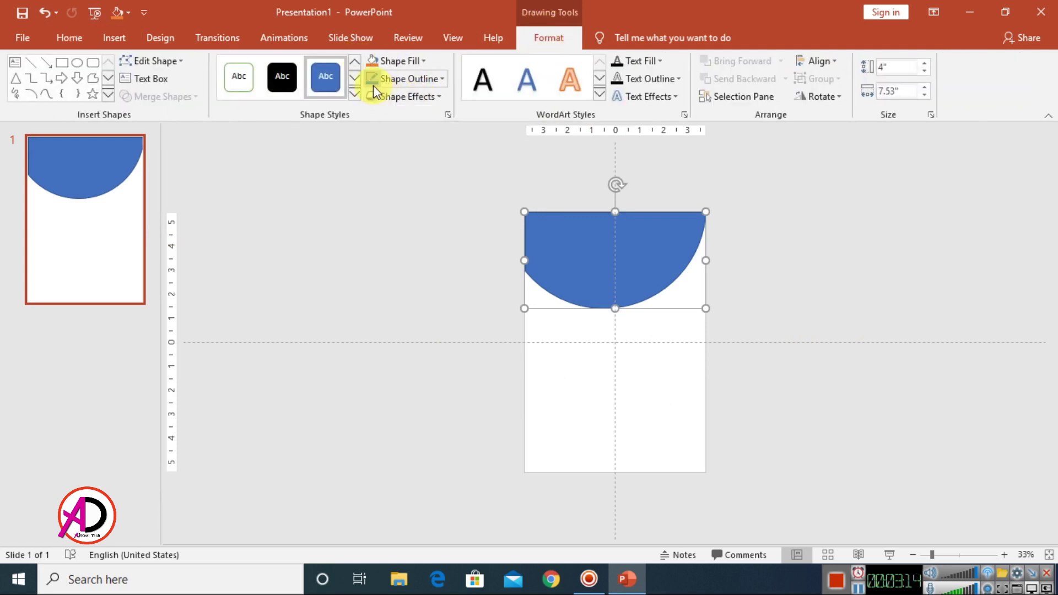
left_click(418, 81)
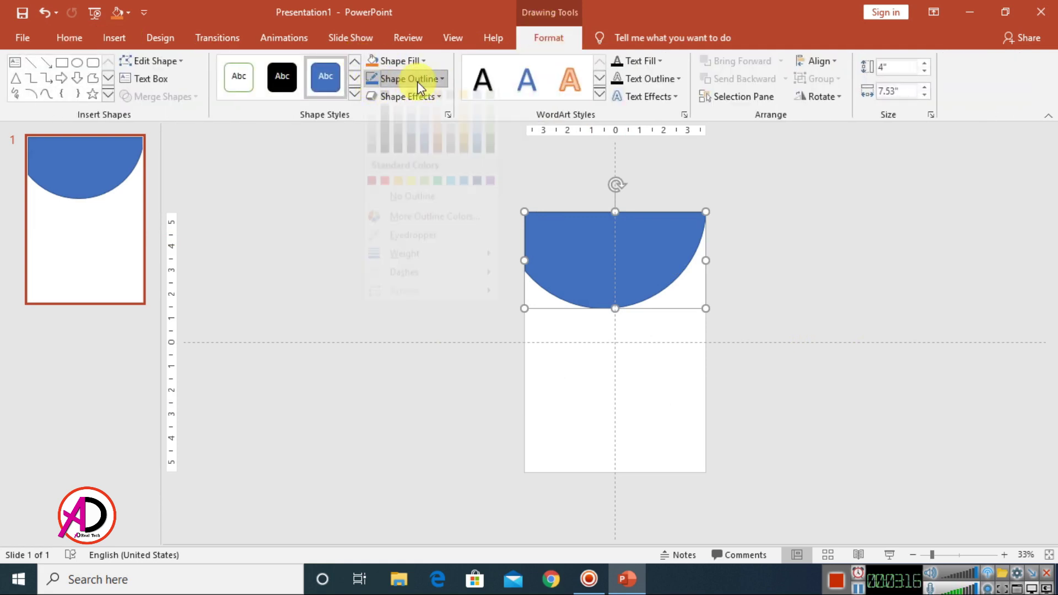
left_click(446, 217)
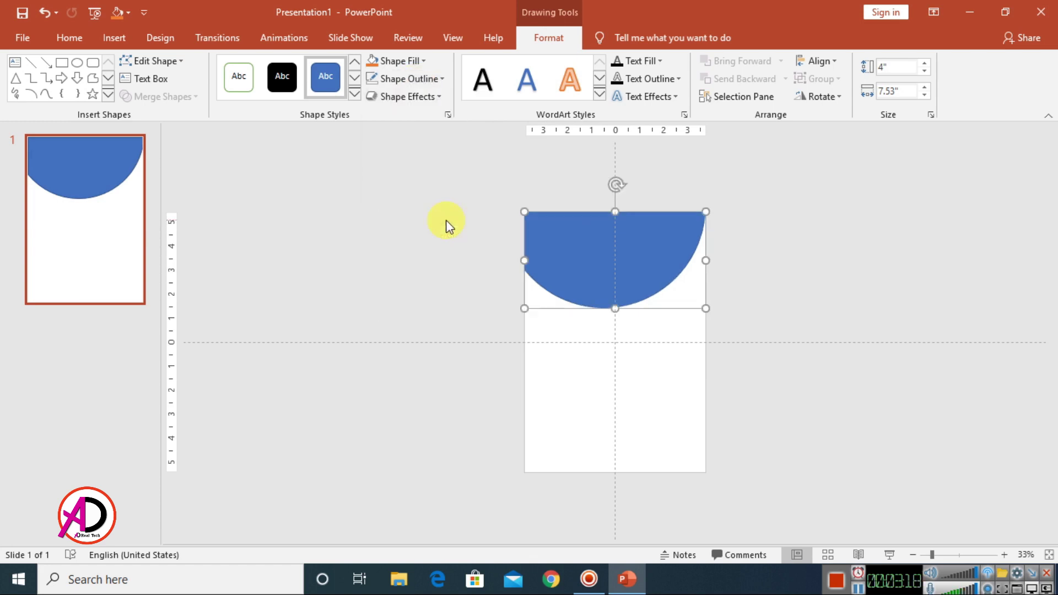
Colour the half-circle copy gold and send it behind the blue one as a yellow rim.
left_click_drag(610, 280, 652, 357)
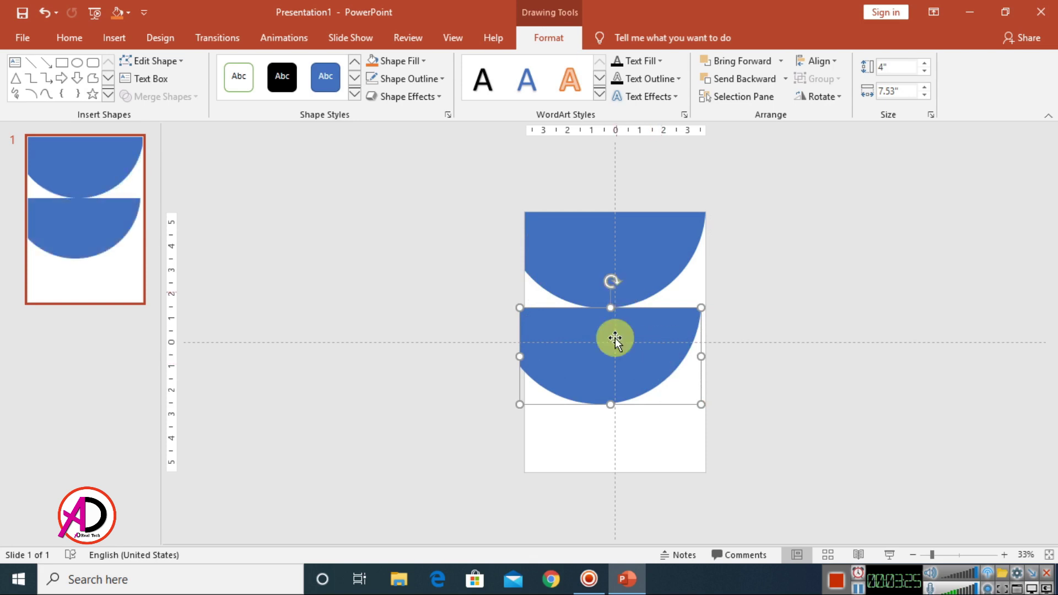
left_click(385, 61)
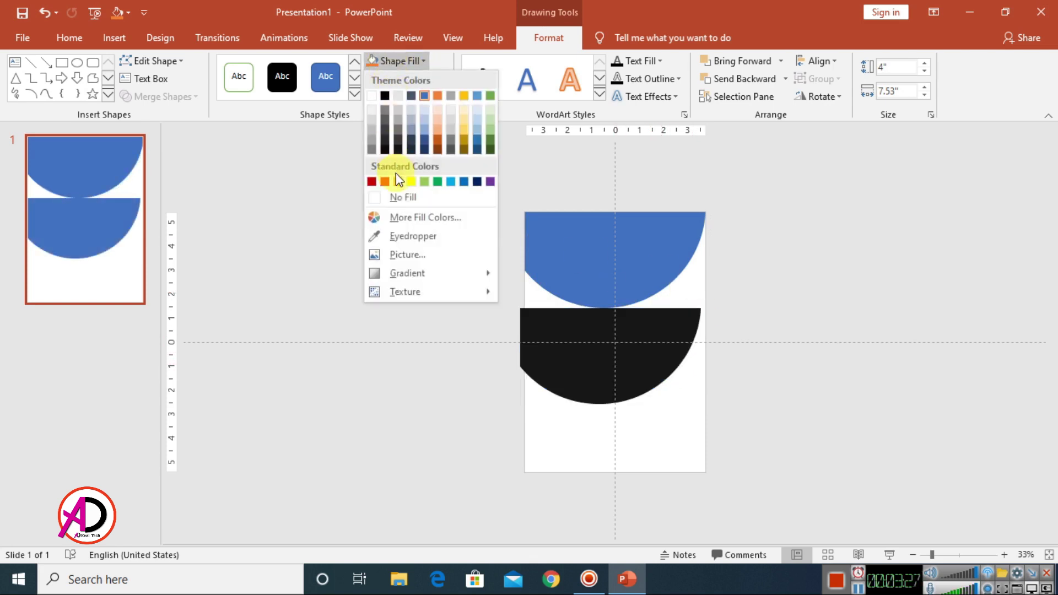
left_click(399, 182)
left_click_drag(661, 357, 670, 275)
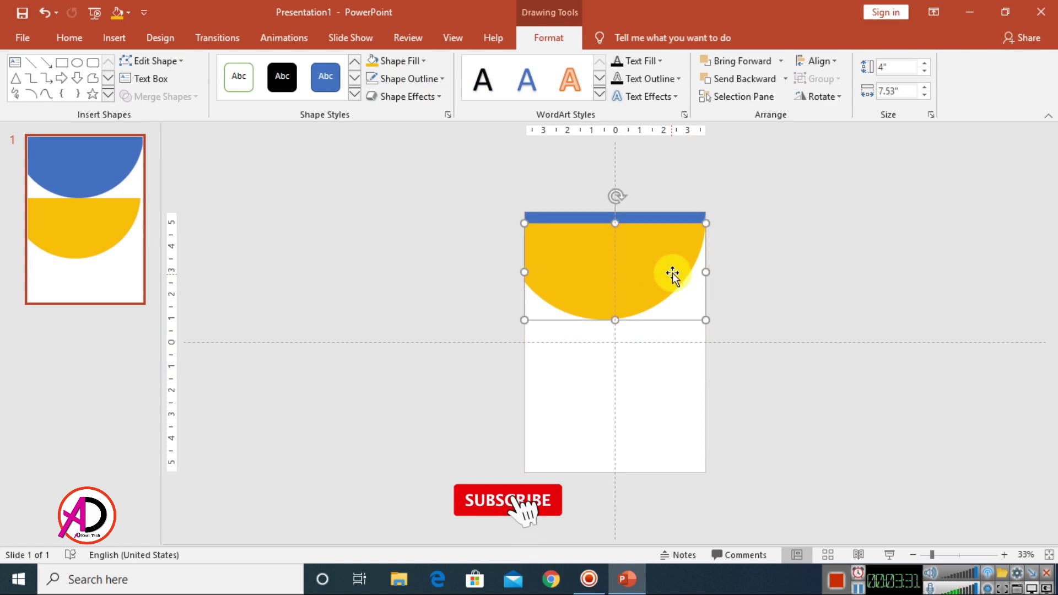
left_click(753, 80)
left_click(841, 368)
Nudge the half-circle into place and undo an accidental resize.
scroll(841, 368, "up", 3, "ctrl")
scroll(699, 371, "up", 2)
left_click_drag(748, 292, 743, 290)
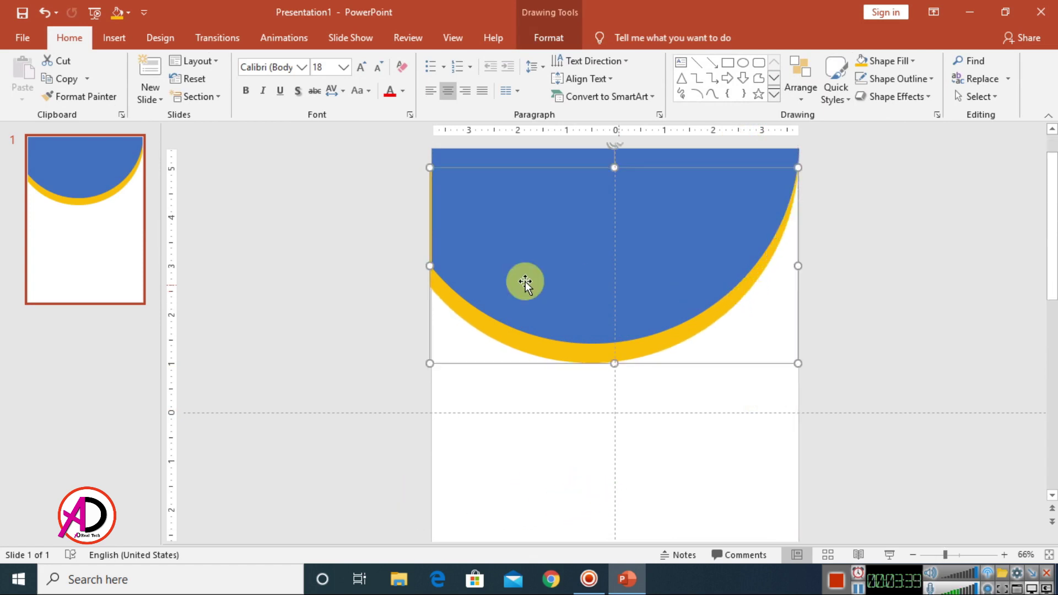
left_click_drag(430, 265, 431, 264)
left_click(842, 395)
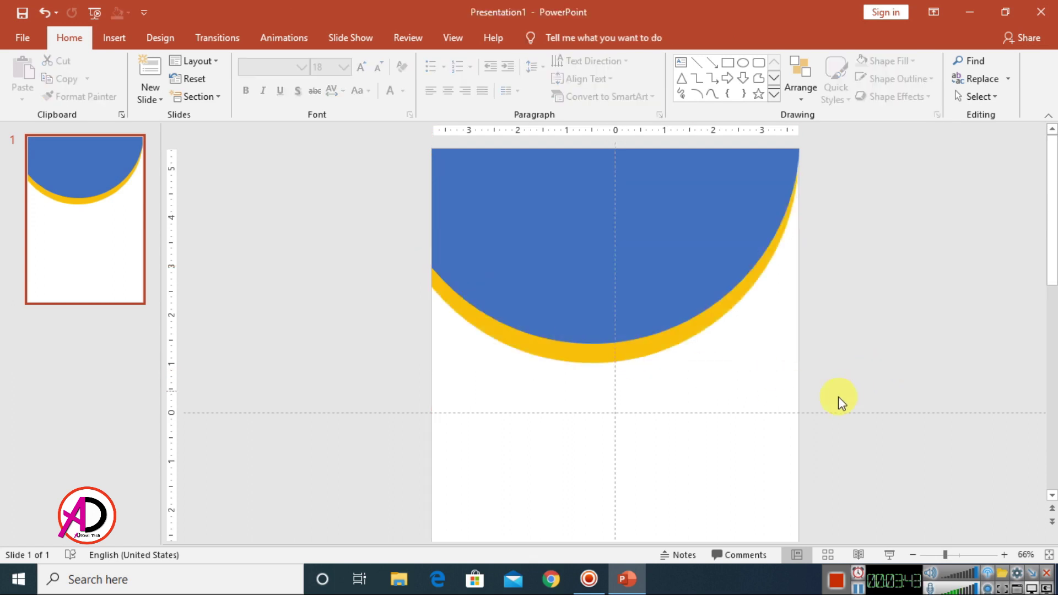
scroll(837, 399, "down", 4, "ctrl")
scroll(836, 399, "up", 3, "ctrl")
key("ctrl+z")
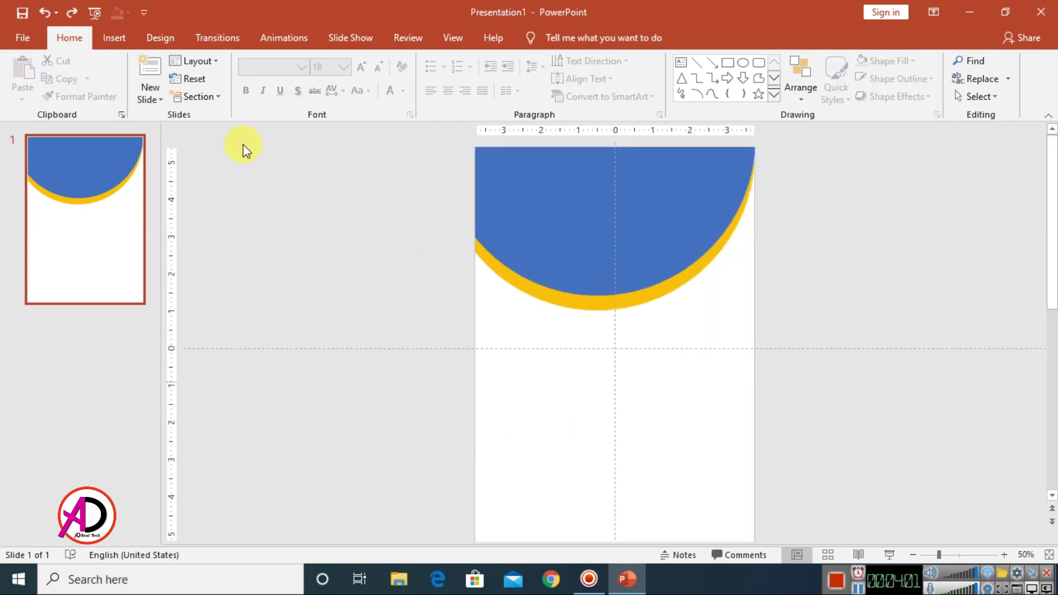
Draw a circle over the half-circle's lower edge and add a duplicate to its right, shrunk to 2.02 inches.
left_click(114, 38)
left_click(247, 94)
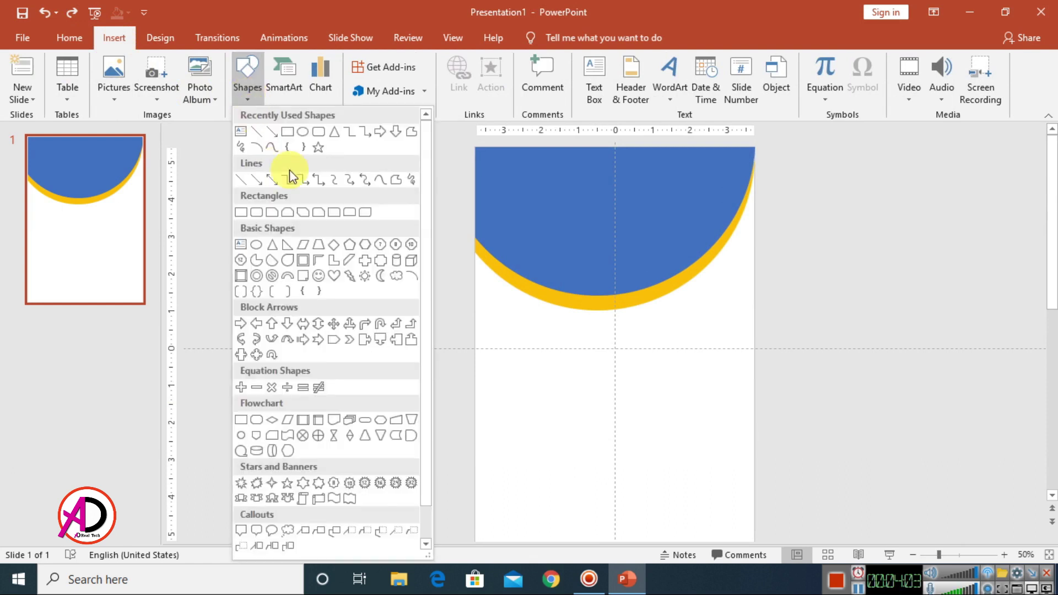
left_click(303, 132)
left_click_drag(518, 306, 650, 337)
key("ctrl+d")
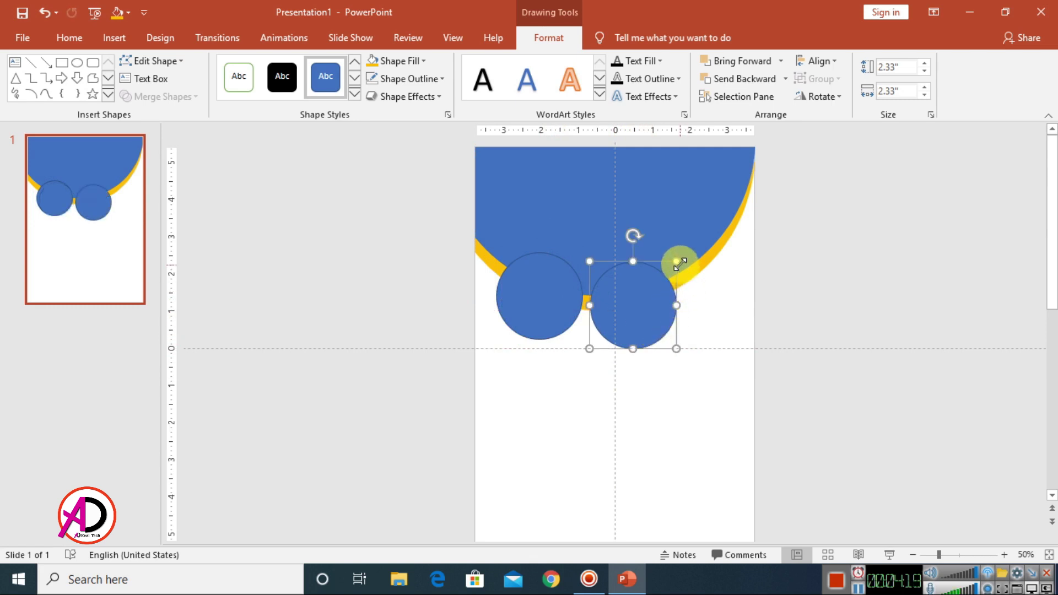
left_click_drag(676, 261, 665, 274)
mouse_move(635, 313)
left_mouse_down()
mouse_move(648, 318)
mouse_move(713, 255)
mouse_move(630, 328)
mouse_move(626, 283)
mouse_move(633, 316)
left_mouse_up()
left_click(825, 317)
Set the left blue circle's Shape Outline to No Outline.
scroll(825, 318, "down", 4)
scroll(489, 389, "up", 2)
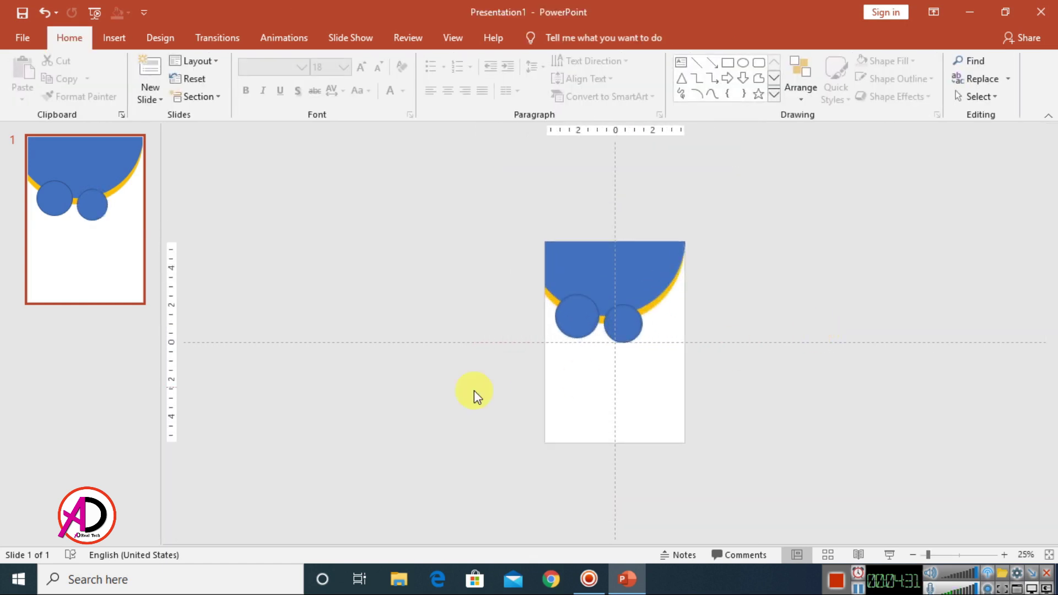
scroll(613, 392, "up", 2)
left_click(548, 291)
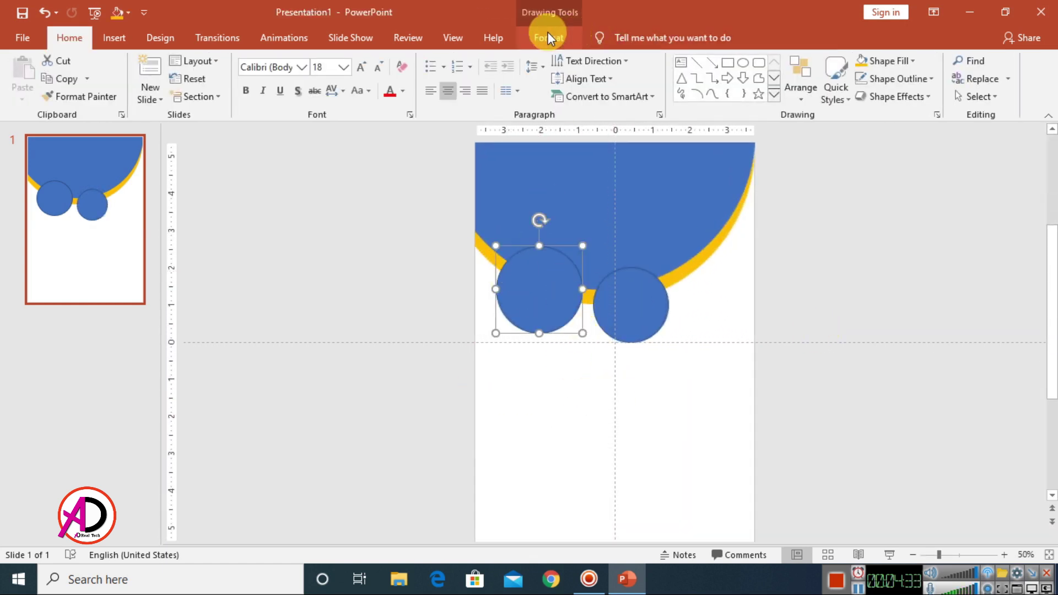
left_click(548, 33)
left_click(405, 80)
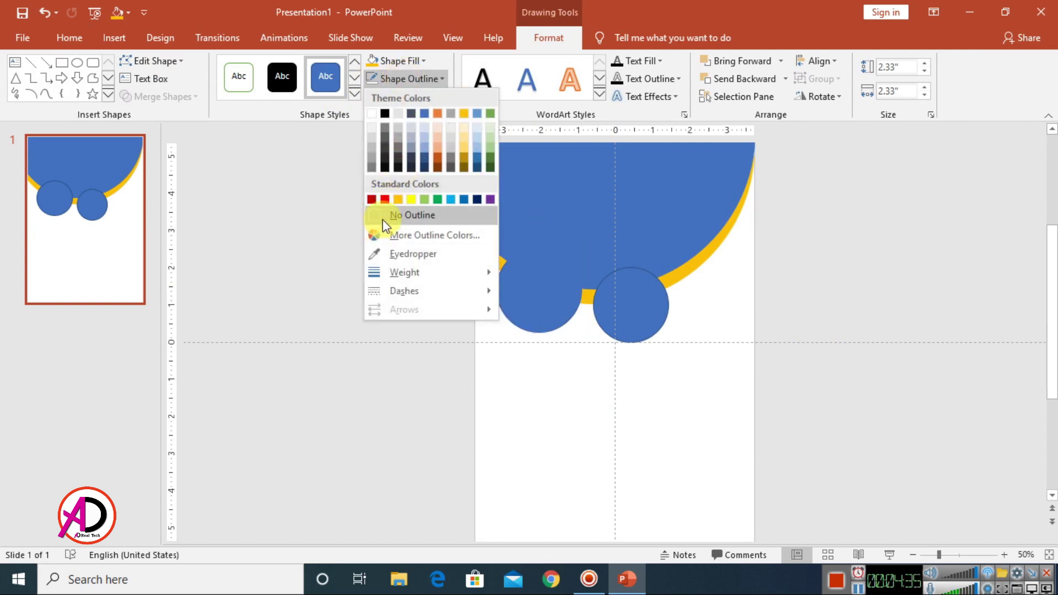
left_click(379, 222)
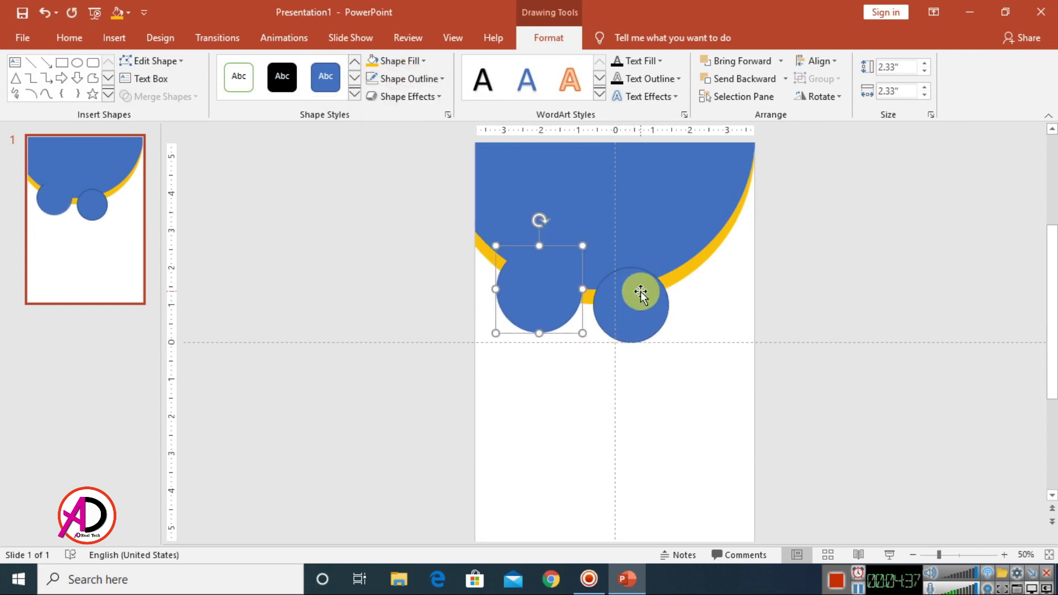
left_click(625, 301)
left_click(731, 307)
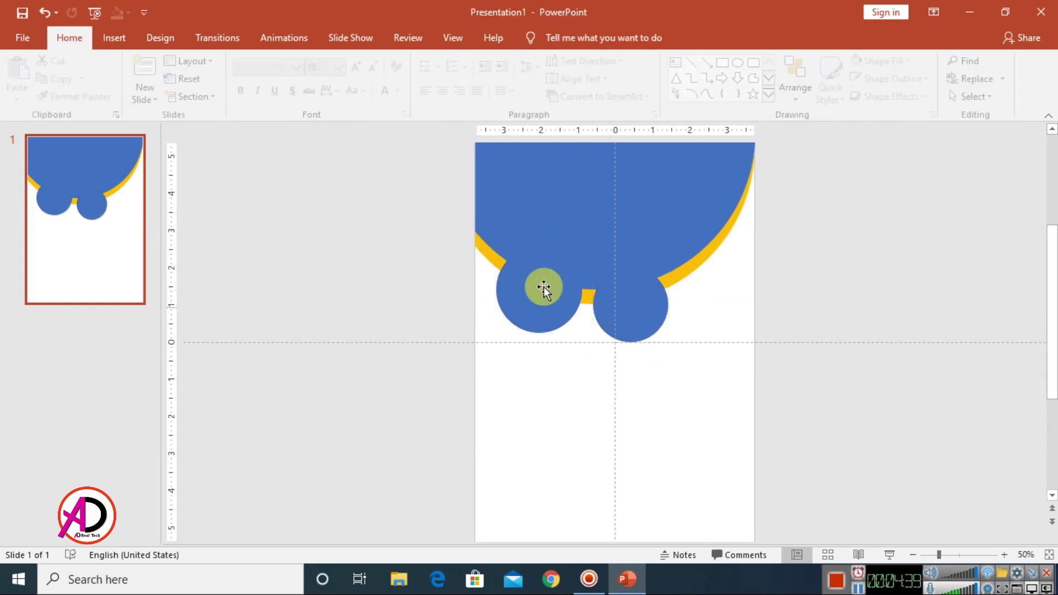
left_click(685, 167)
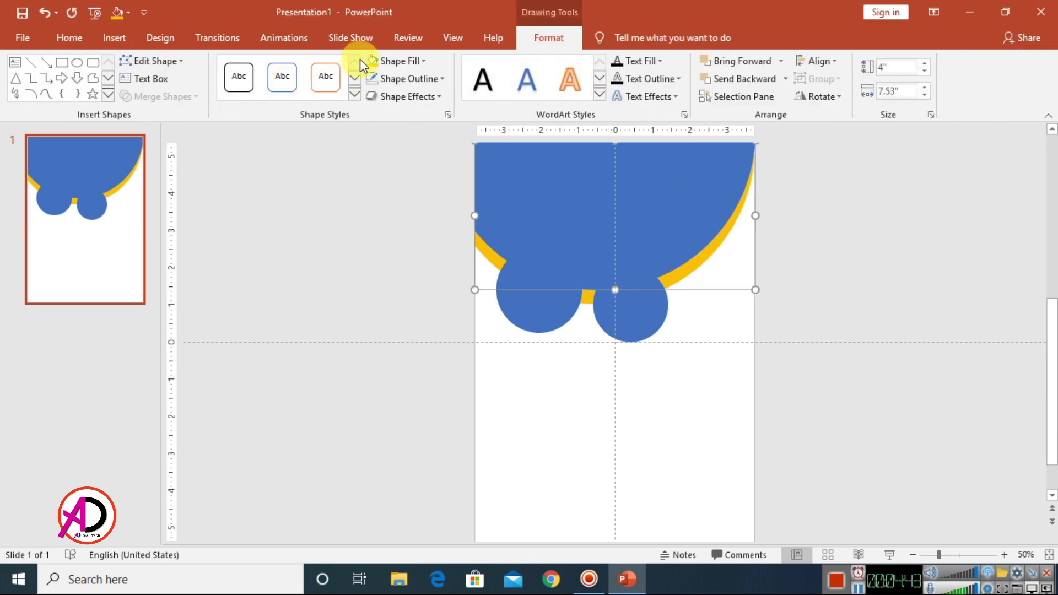
Fill the half-circle with the College-Students picture from Desktop > desktop file > Calendar Template.
left_click(402, 61)
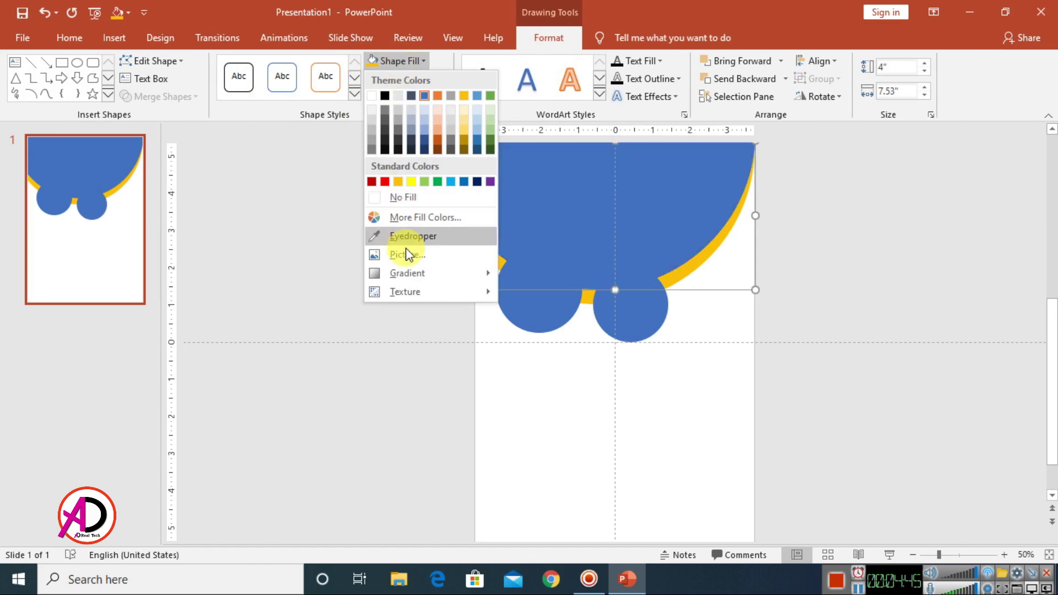
left_click(407, 255)
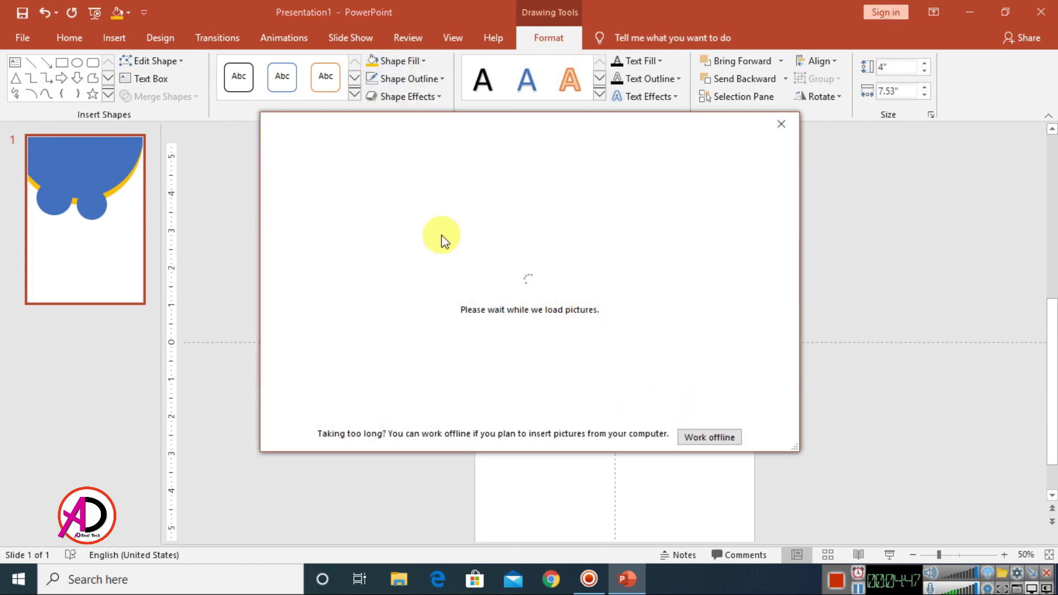
left_click(370, 214)
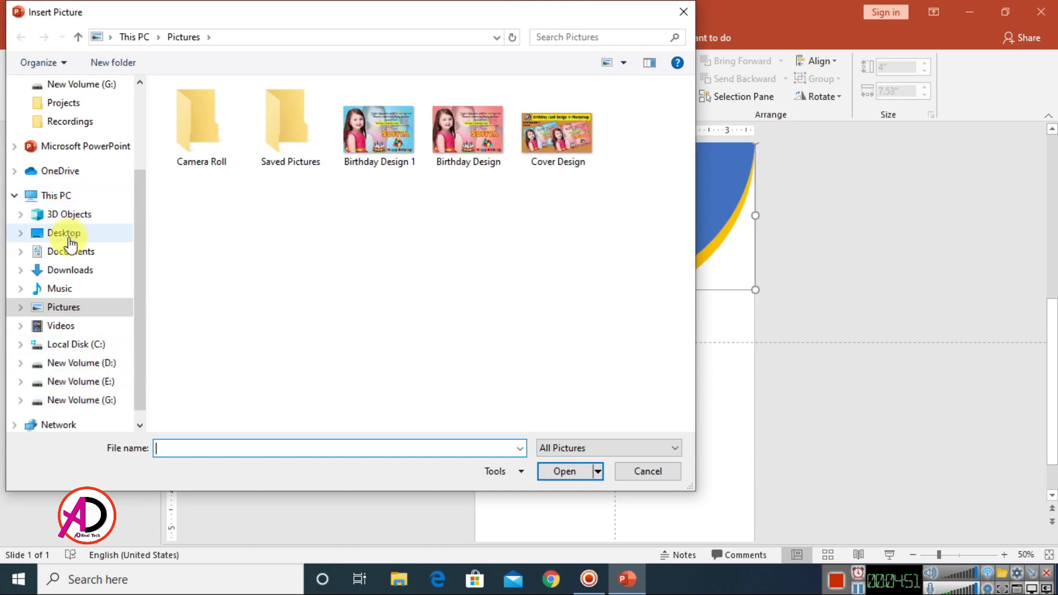
left_click(67, 237)
double_click(202, 163)
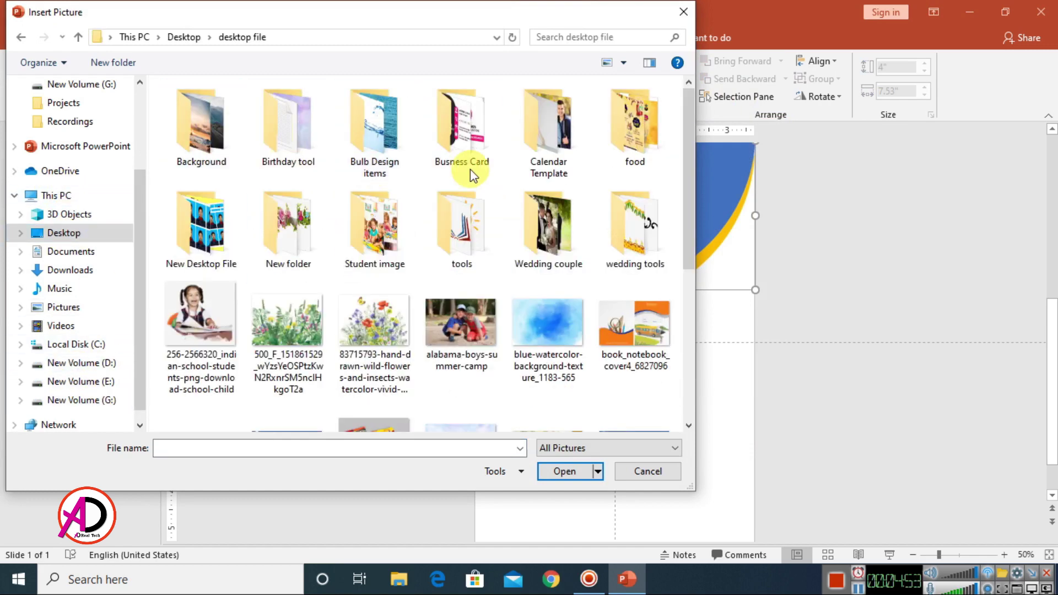
double_click(567, 147)
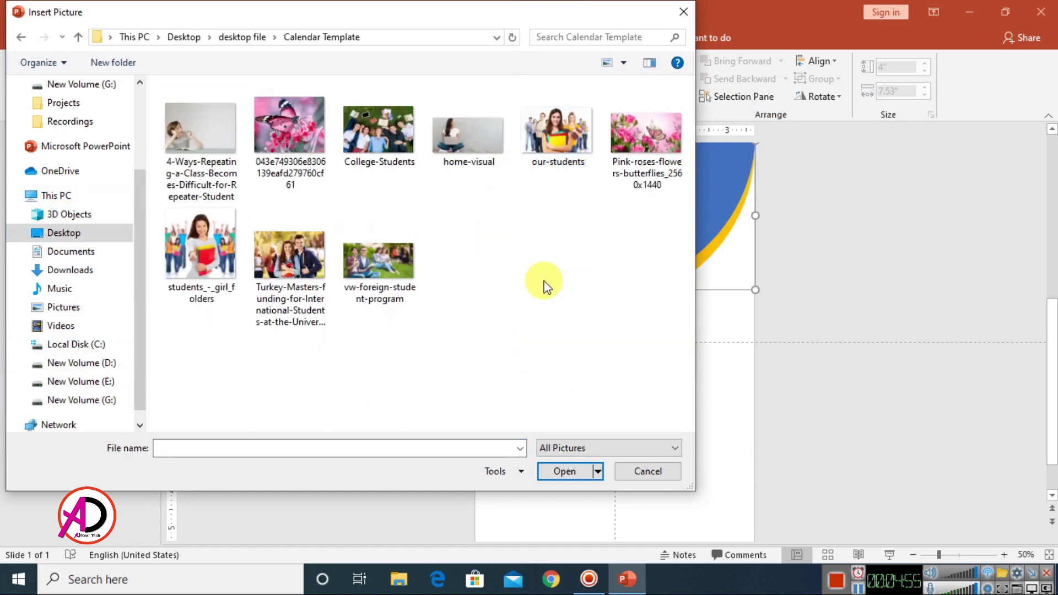
left_click(398, 132)
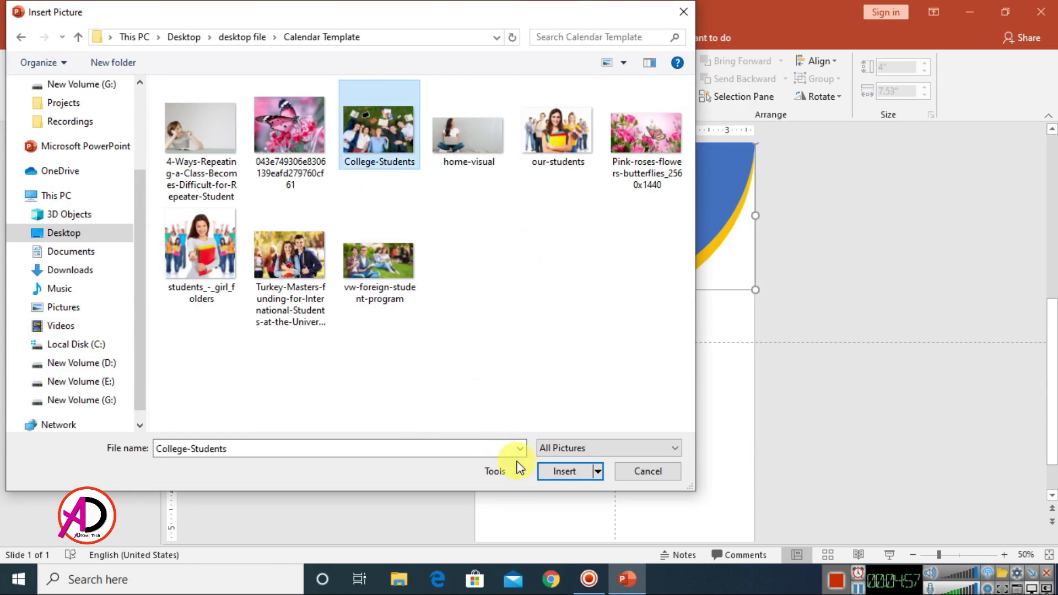
left_click(563, 472)
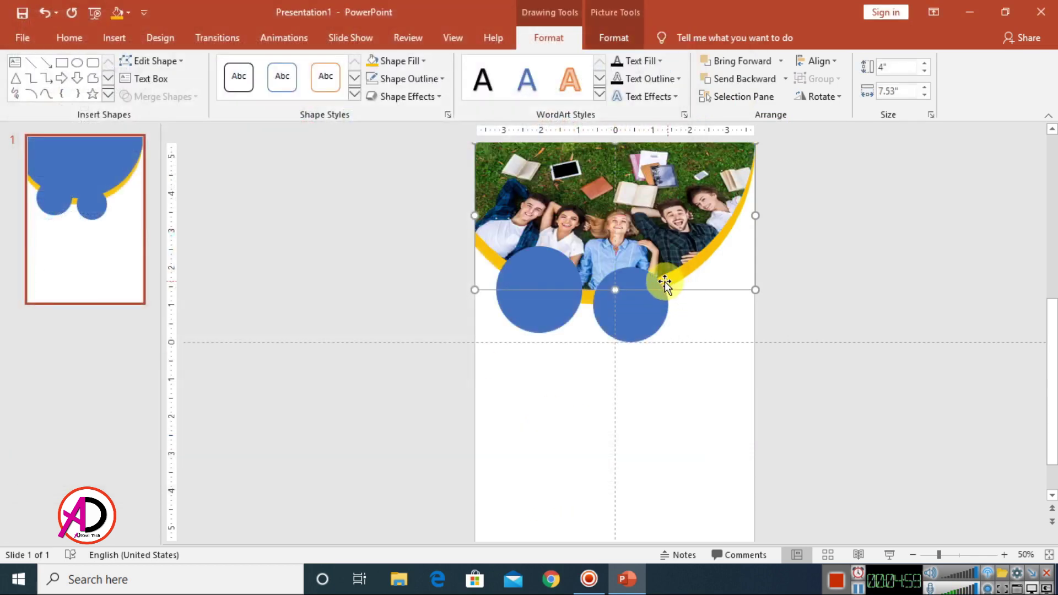
Crop the photo within the half-circle, sliding it down and stretching it taller and slightly wider.
scroll(784, 392, "up", 5)
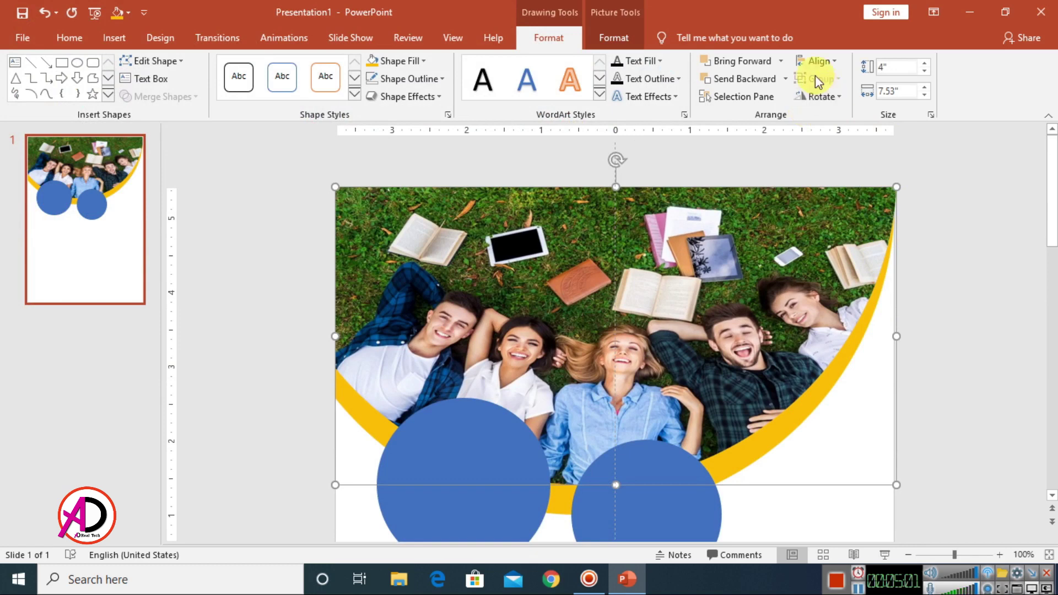
left_click(614, 37)
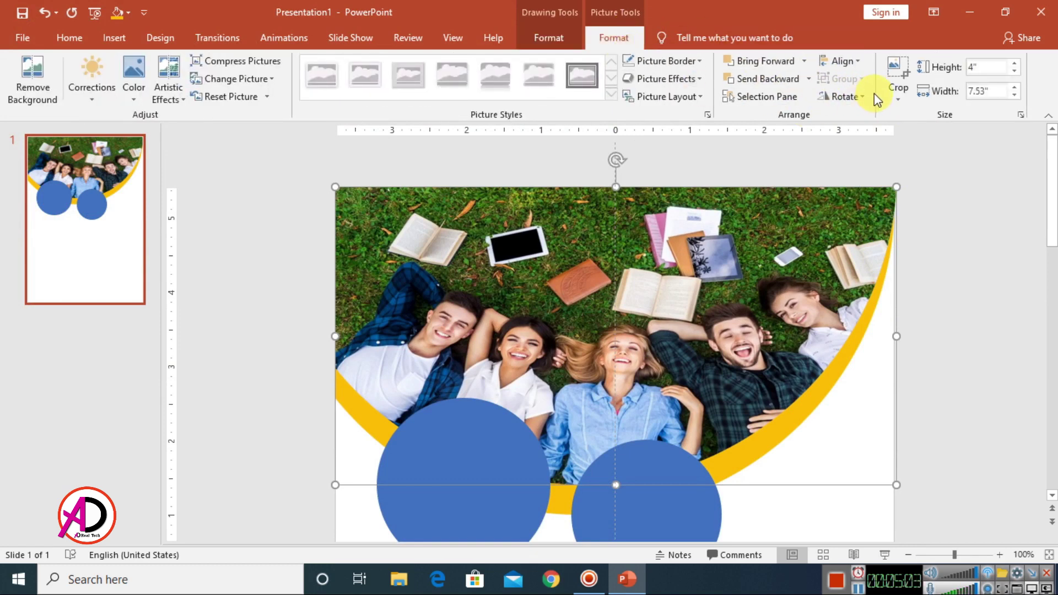
left_click(883, 74)
scroll(768, 338, "down", 5)
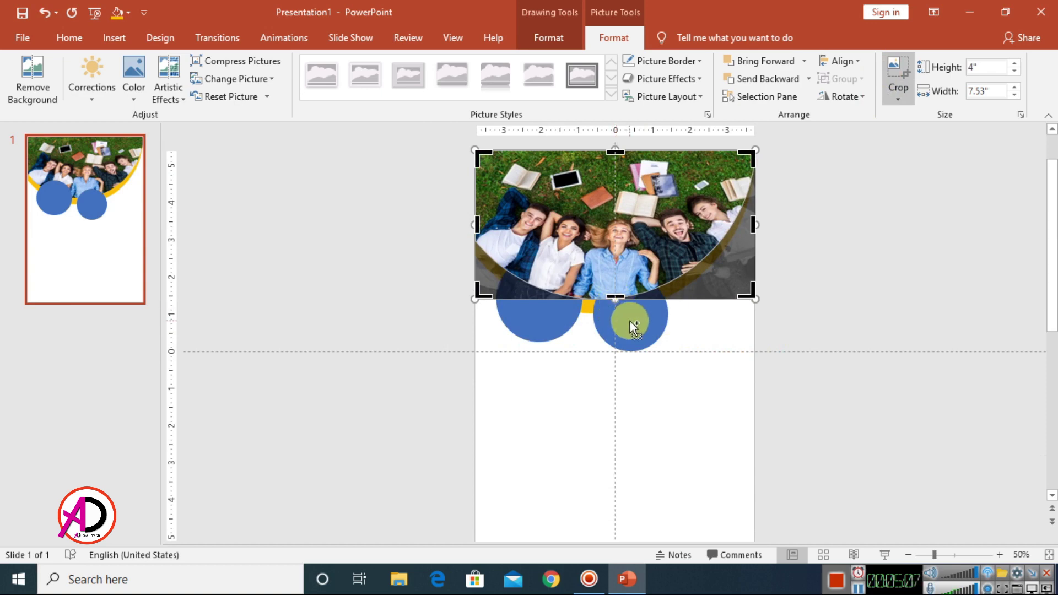
scroll(630, 322, "up", 8)
scroll(606, 472, "down", 1)
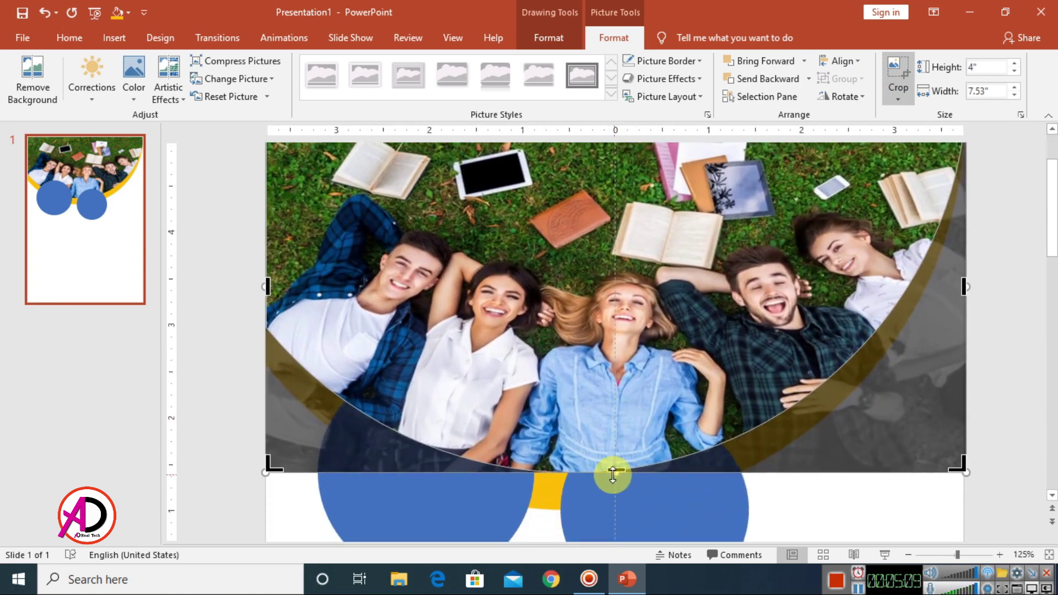
left_click_drag(615, 475, 652, 463)
scroll(651, 464, "down", 7)
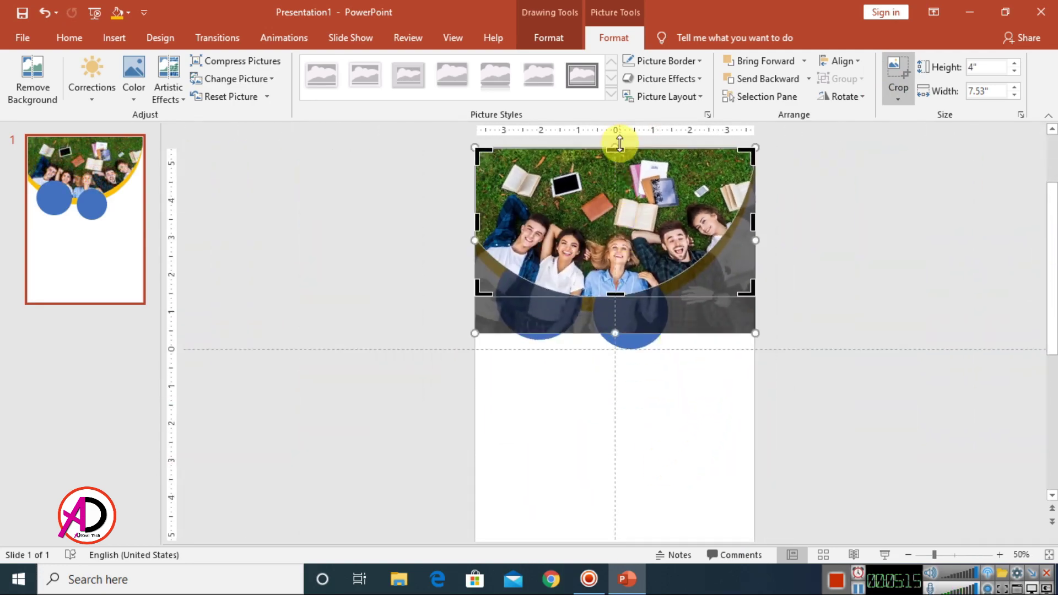
left_click_drag(618, 144, 623, 142)
left_click_drag(760, 236, 768, 236)
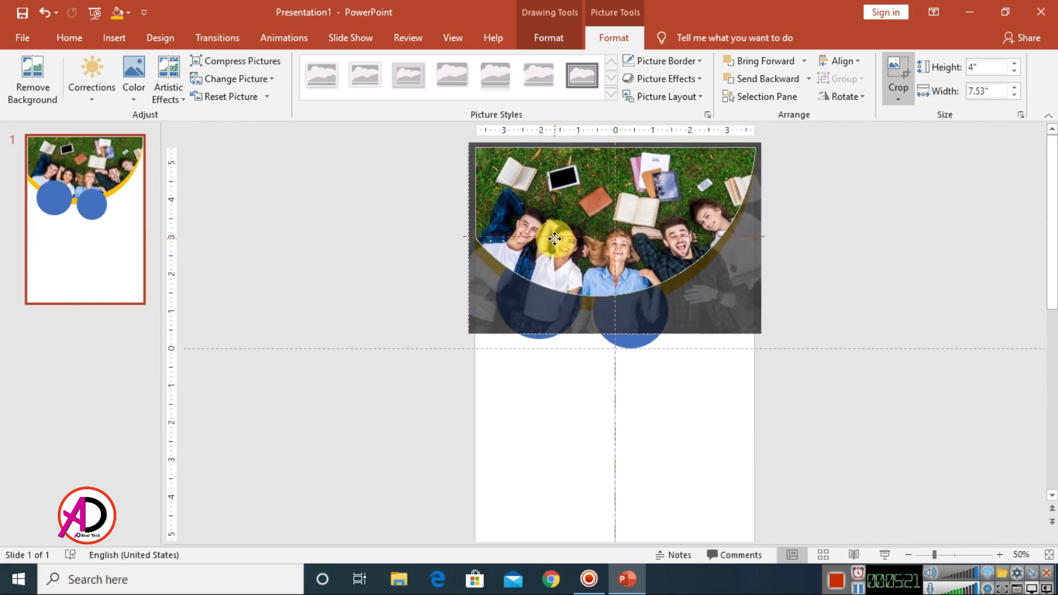
left_click(892, 292)
Nudge the left circle and align the right circle with the page's centre line.
scroll(826, 414, "down", 3)
scroll(821, 410, "up", 5)
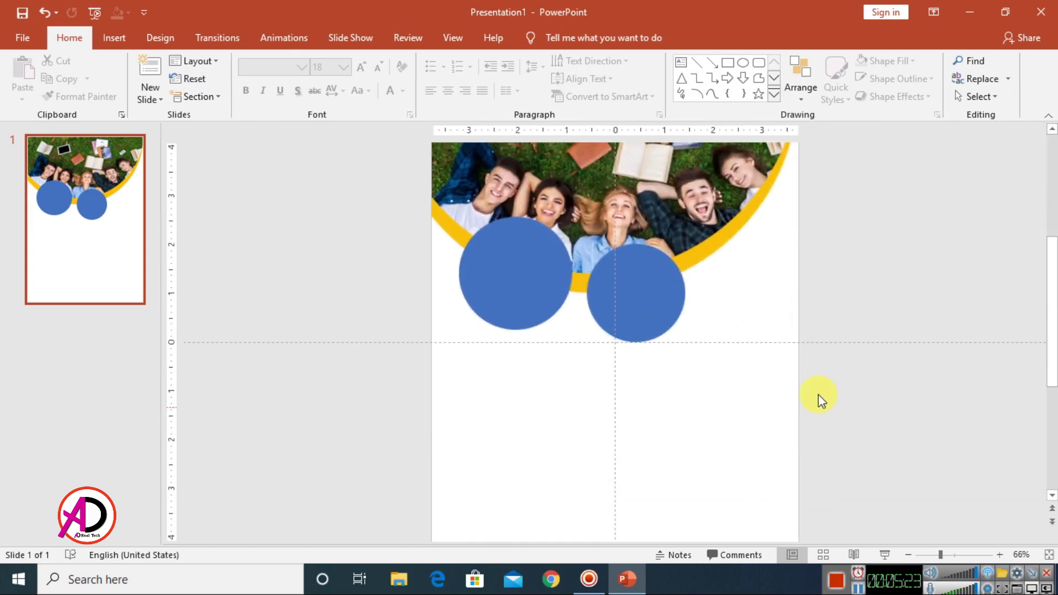
scroll(857, 385, "down", 3)
left_click_drag(546, 292, 543, 294)
left_click_drag(628, 307, 626, 320)
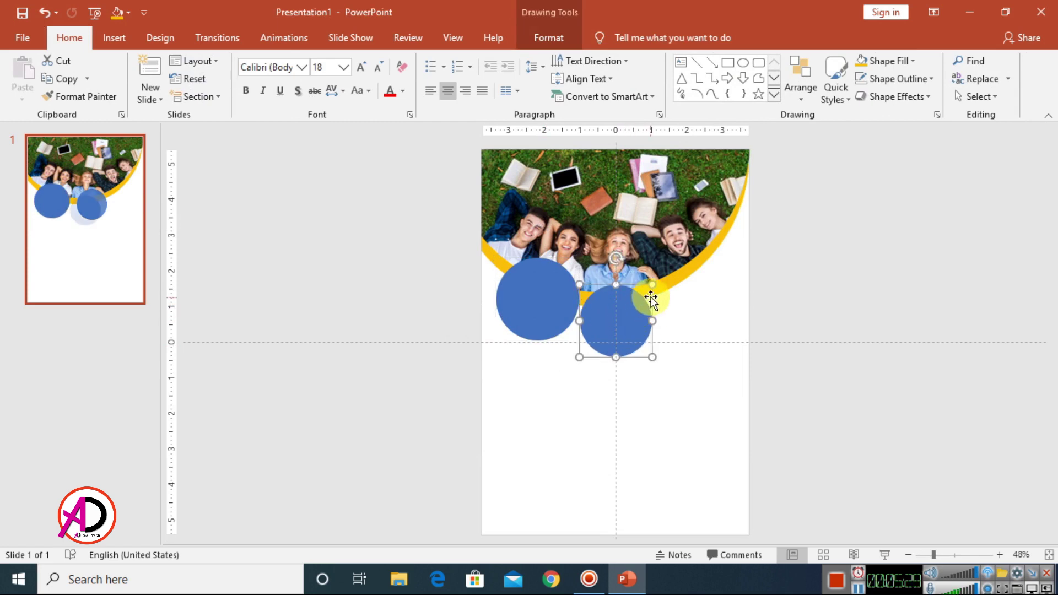